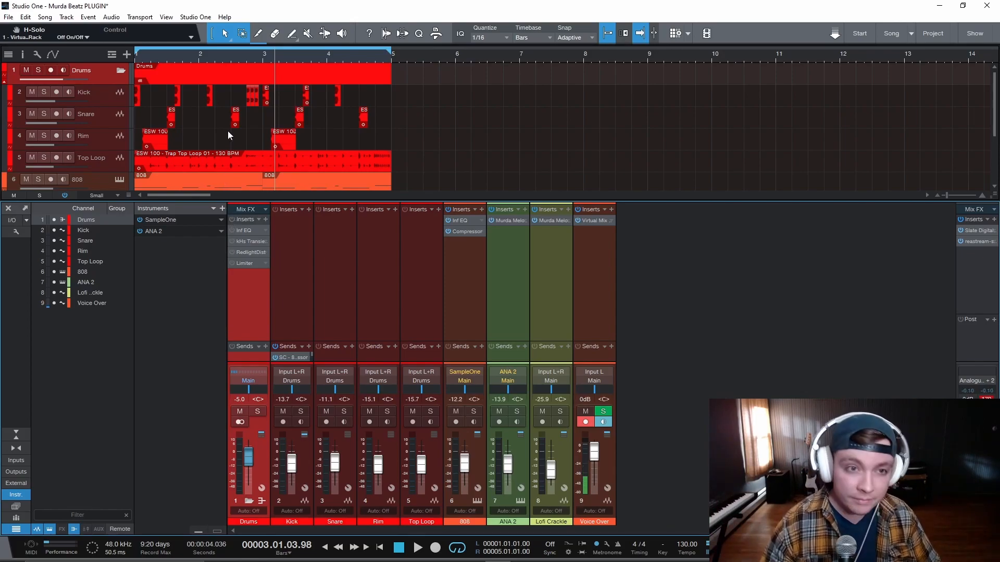
# - Select the Kick through Top Loop tracks, then the Drums folder track, and briefly view its Inf EQ insert
pyautogui.scroll(-1, 229, 117)
pyautogui.scroll(1, 230, 117)
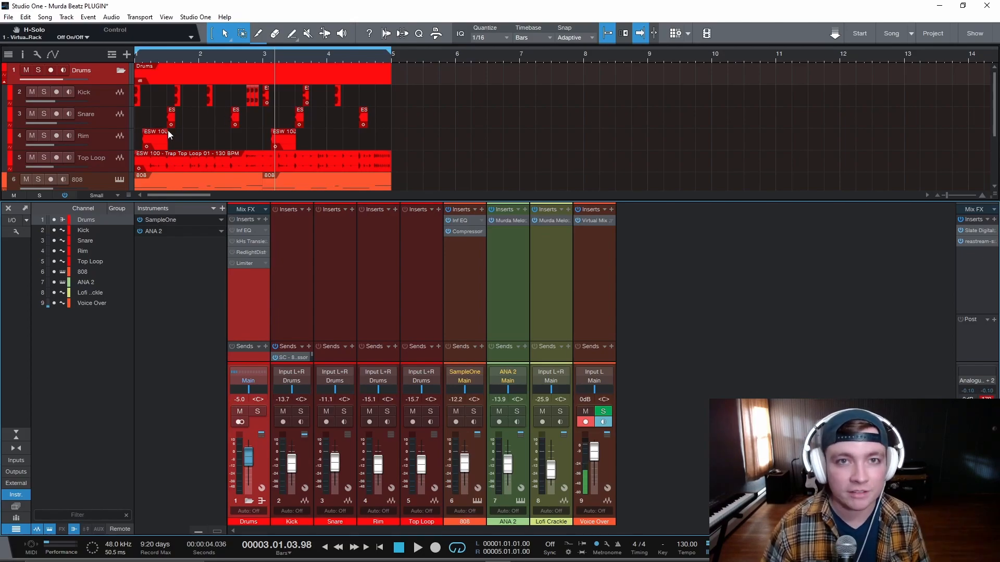
pyautogui.click(114, 100)
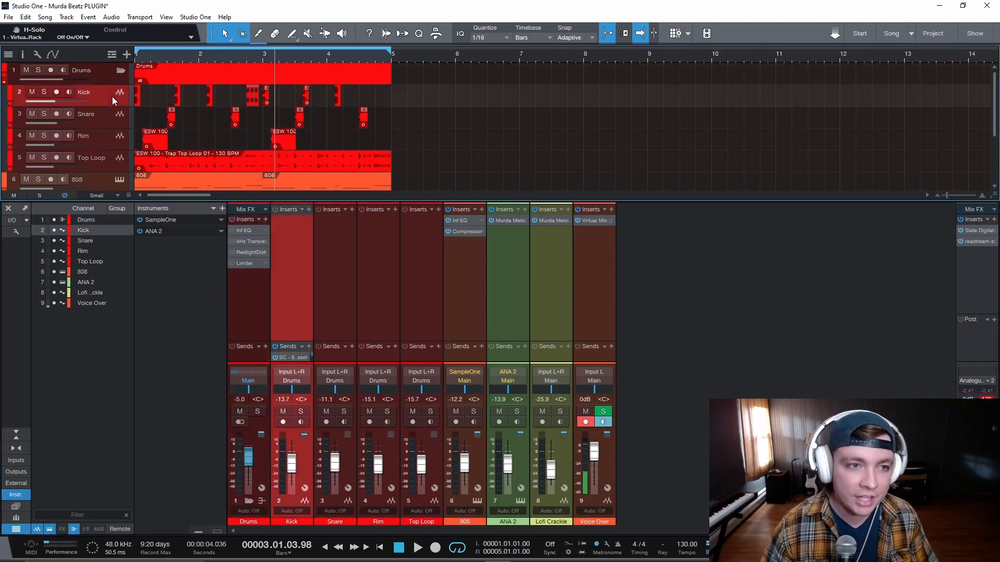
pyautogui.keyDown('shift'); pyautogui.click(114, 161); pyautogui.keyUp('shift')
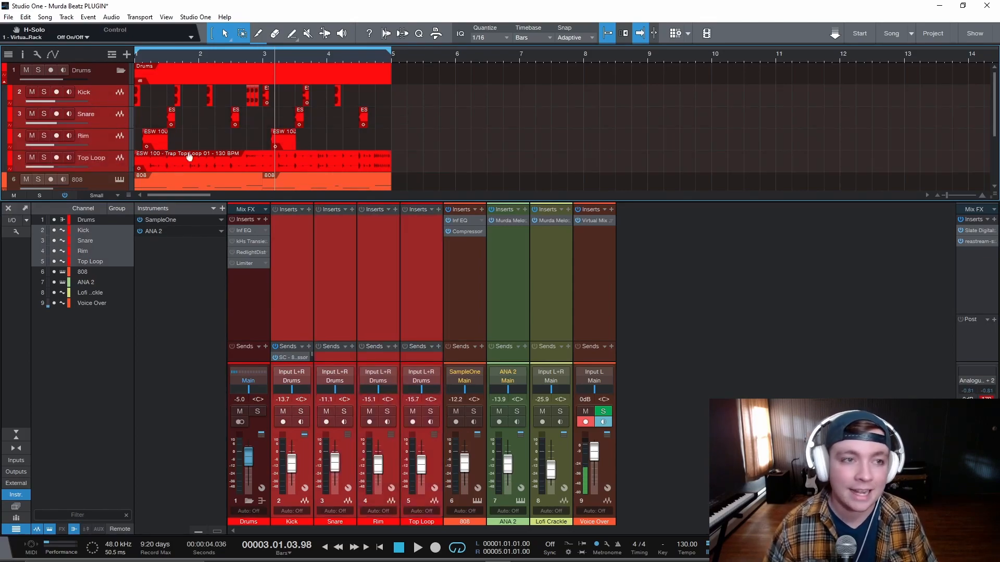
pyautogui.click(103, 78)
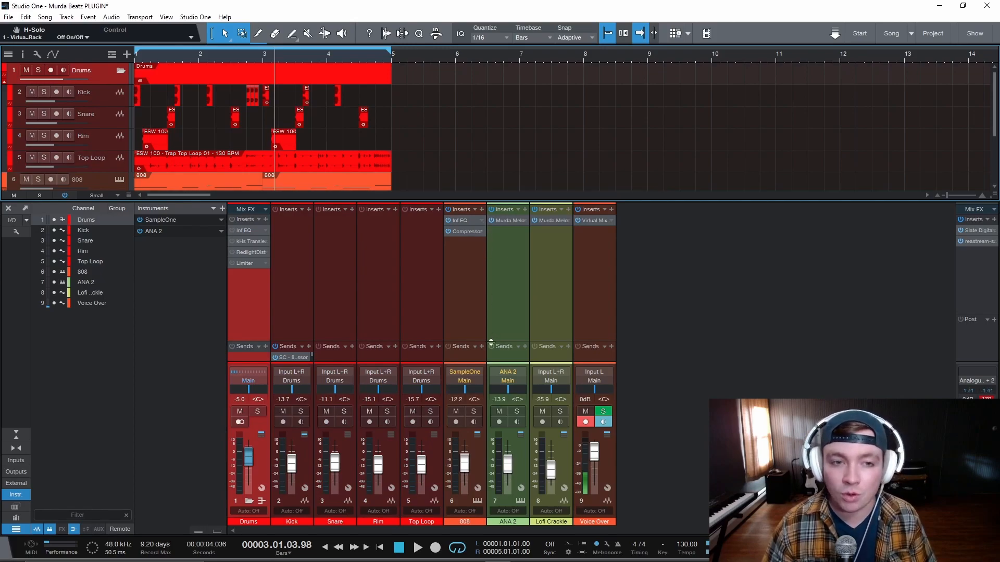
pyautogui.click(246, 231)
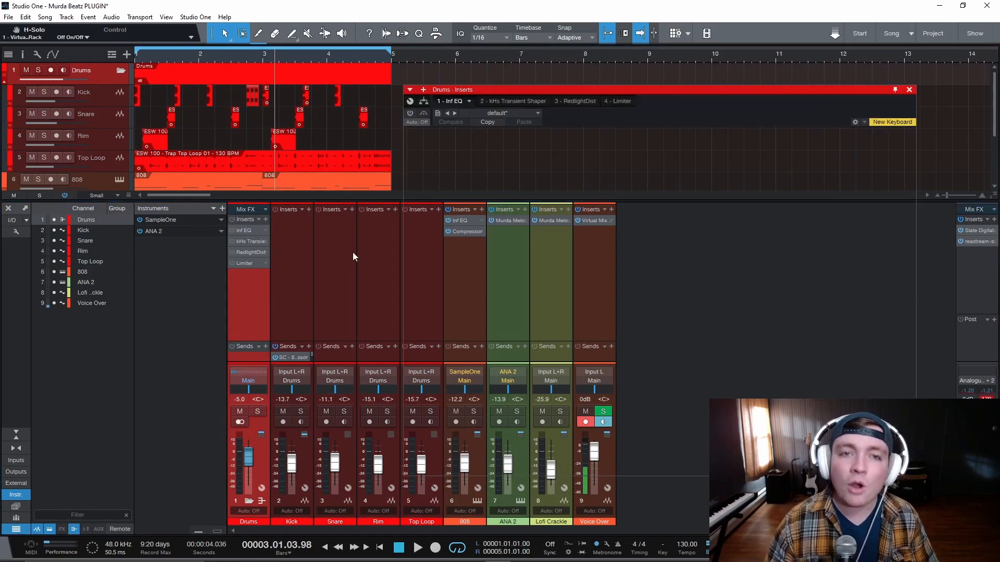
pyautogui.click(909, 89)
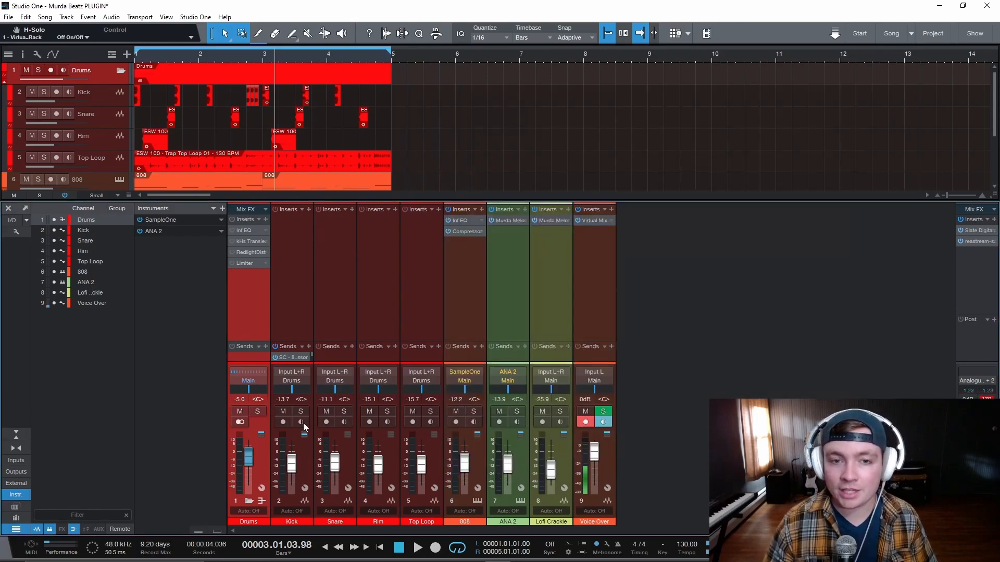
# - Examine the low cut and the narrow dip in the 808 channel's Inf EQ
pyautogui.click(483, 451)
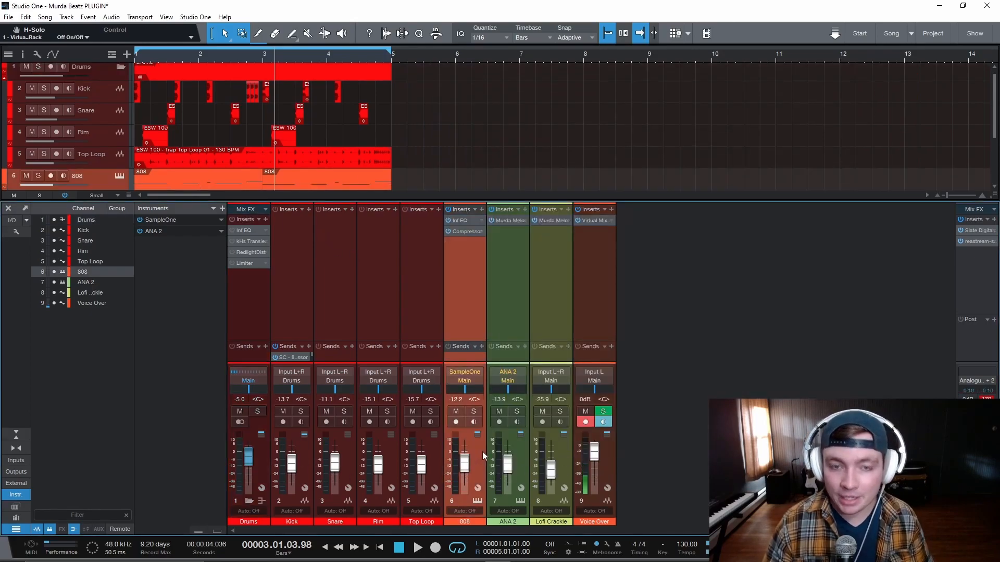
pyautogui.click(462, 220)
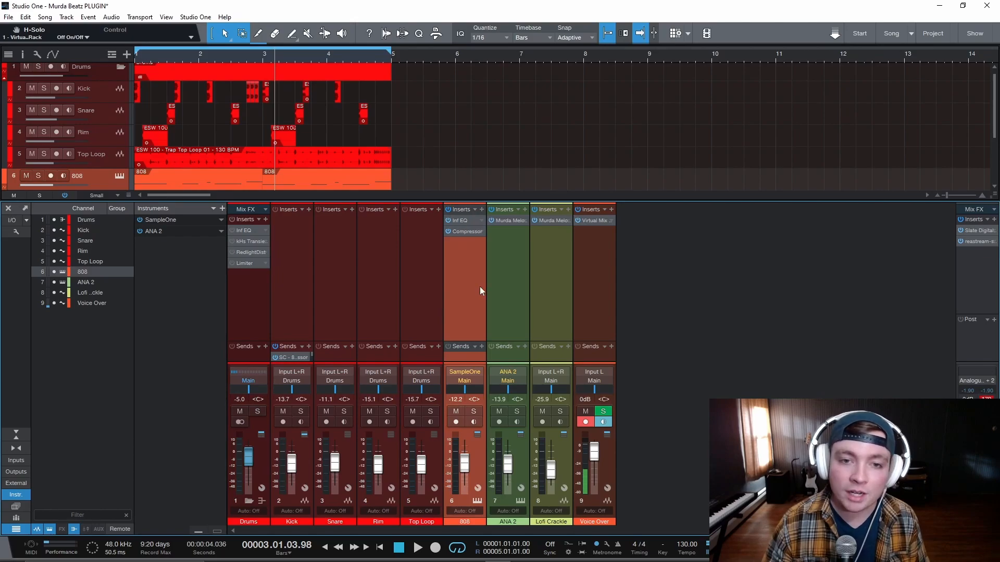
pyautogui.moveTo(611, 84); pyautogui.dragTo(538, 76)
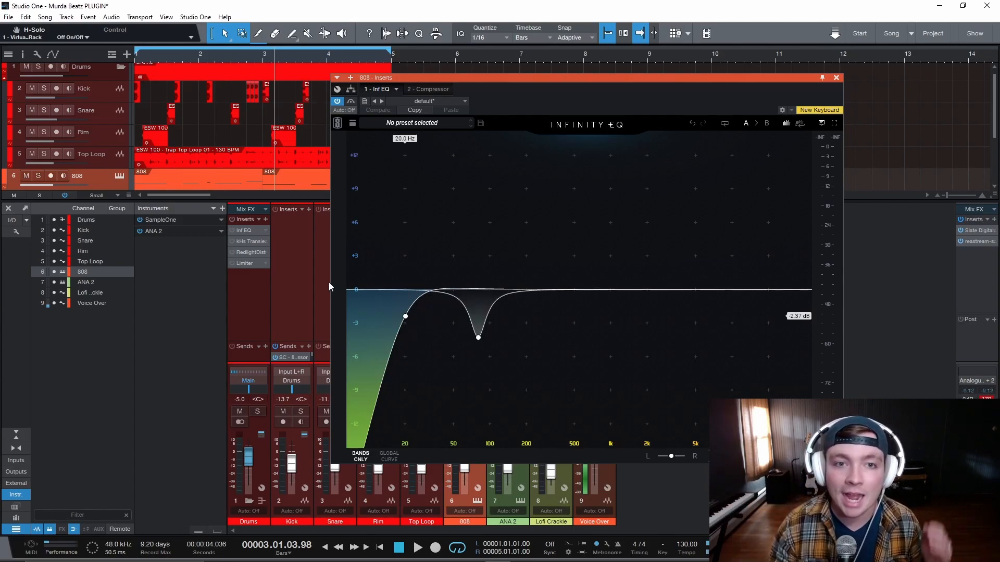
pyautogui.moveTo(405, 317)
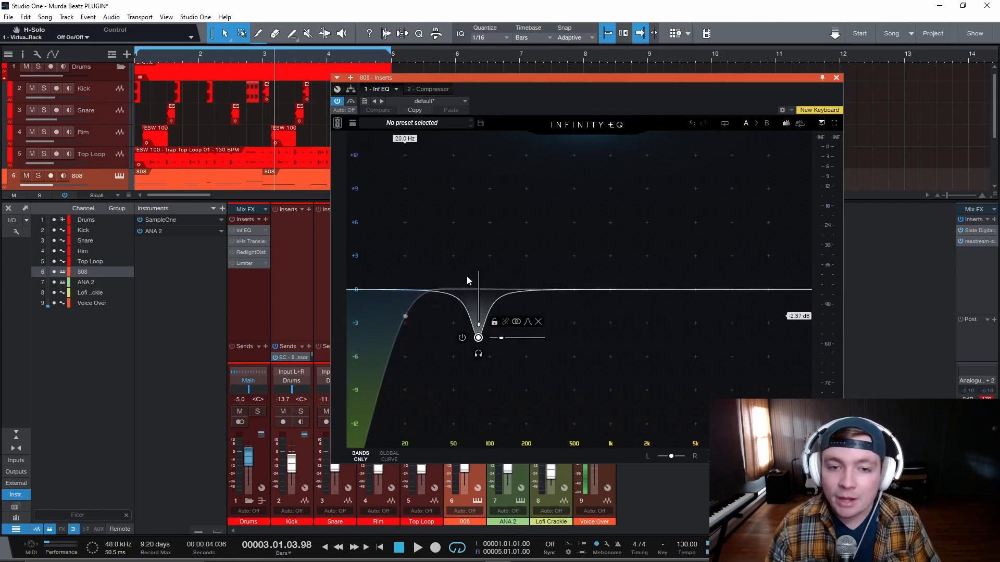
pyautogui.click(837, 77)
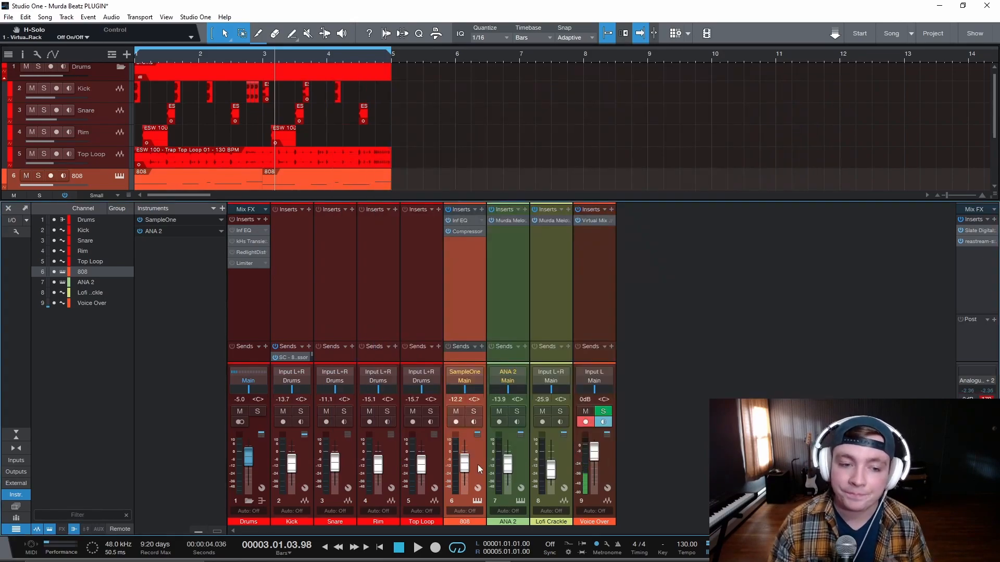
# - Bring up the Inf EQ on the Drums bus and inspect its 81.7 Hz boost band
pyautogui.click(263, 453)
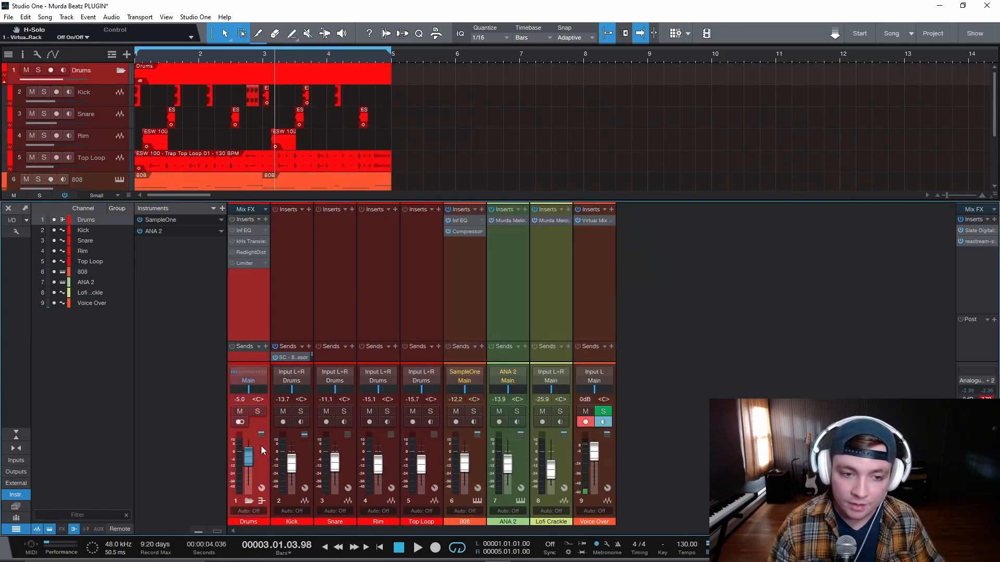
pyautogui.click(247, 230)
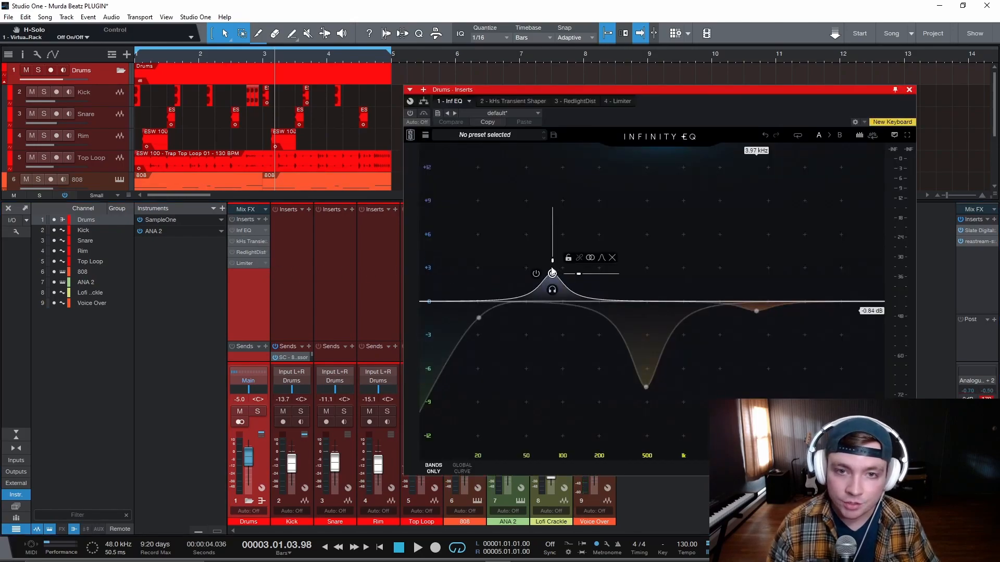
pyautogui.click(552, 274)
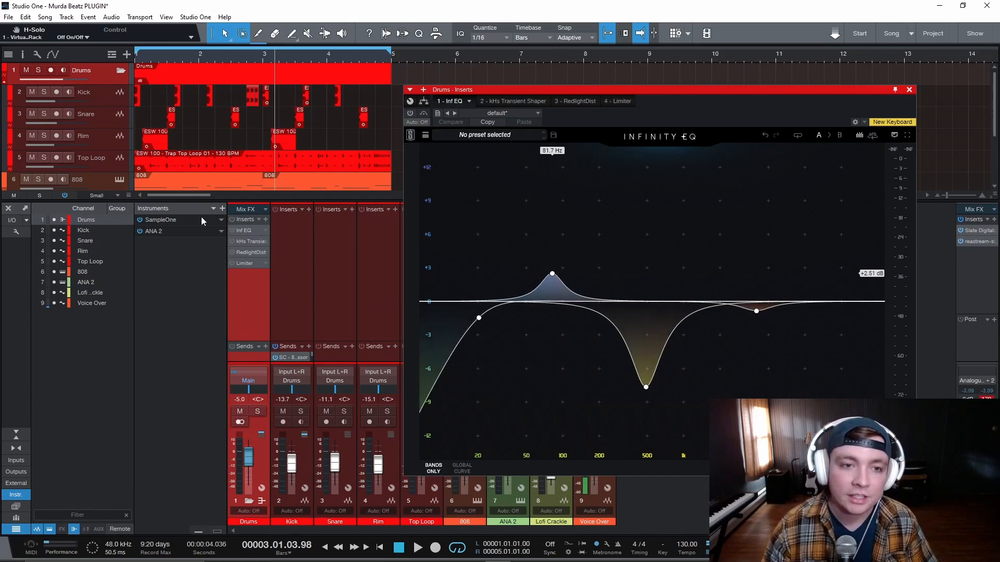
# - Solo the Kick and 808 tracks and play them together from the start of the song
pyautogui.press(',')
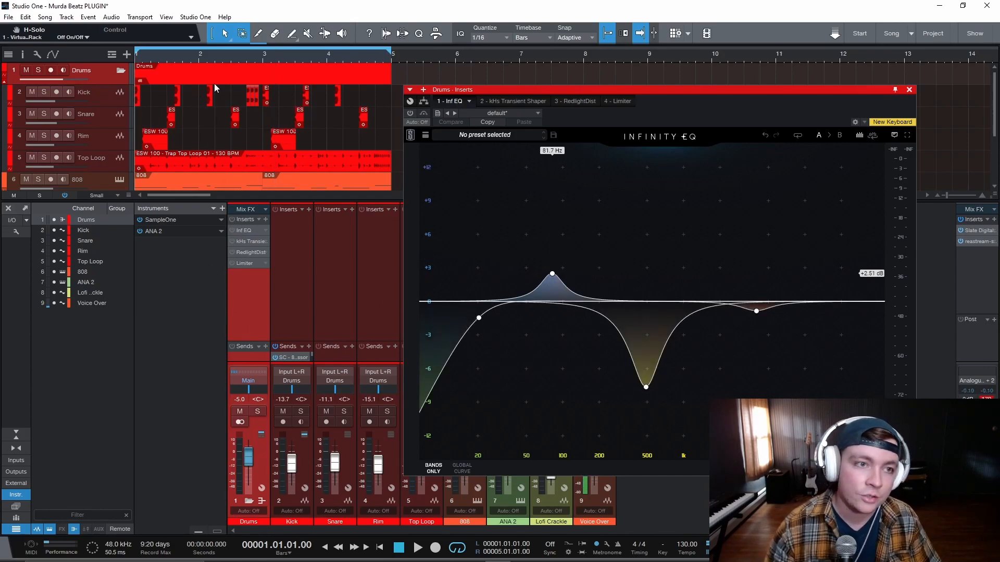
pyautogui.click(44, 92)
pyautogui.scroll(-2, 205, 114)
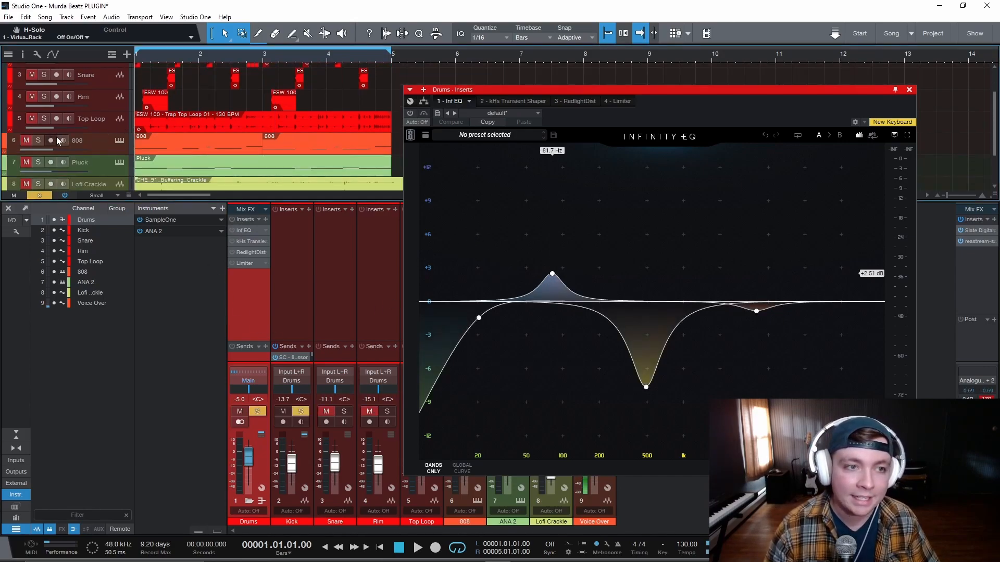
pyautogui.scroll(-1, 57, 141)
pyautogui.scroll(-1, 58, 135)
pyautogui.click(38, 106)
pyautogui.press('space')
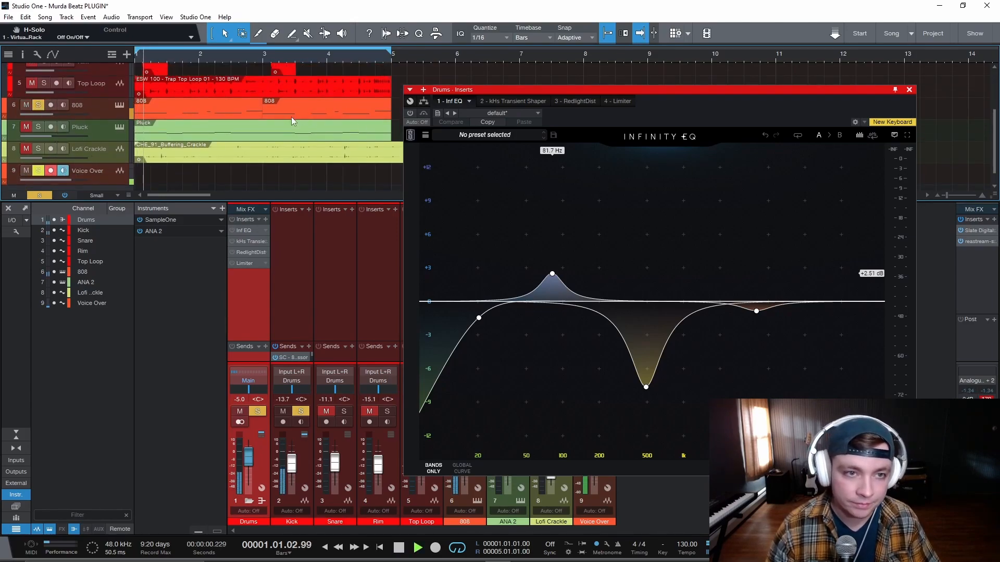
# - Toggle the 808 channel's Inf EQ on or off during playback to compare, then stop and return to the song start
pyautogui.moveTo(714, 88); pyautogui.dragTo(492, 287)
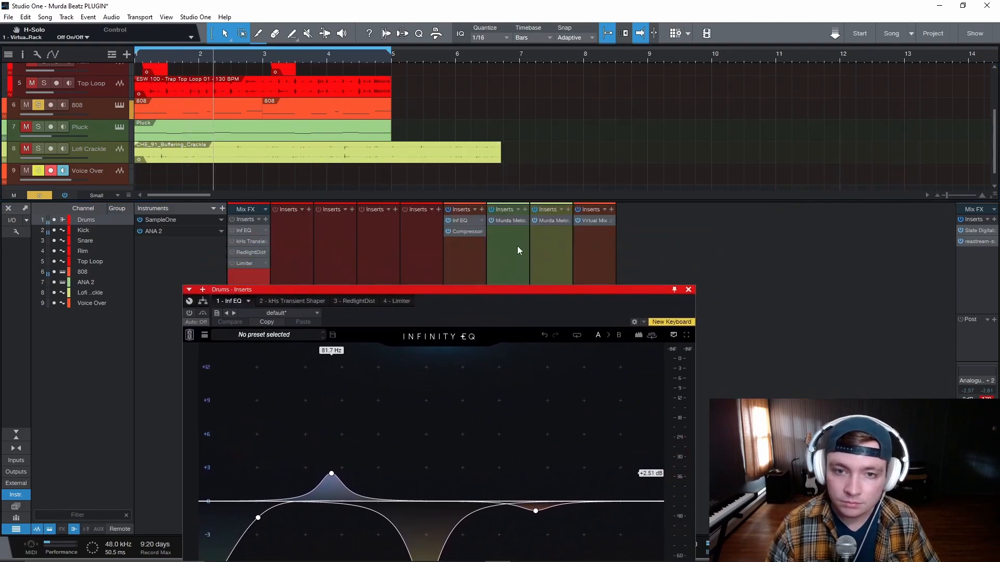
pyautogui.click(448, 220)
pyautogui.click(688, 290)
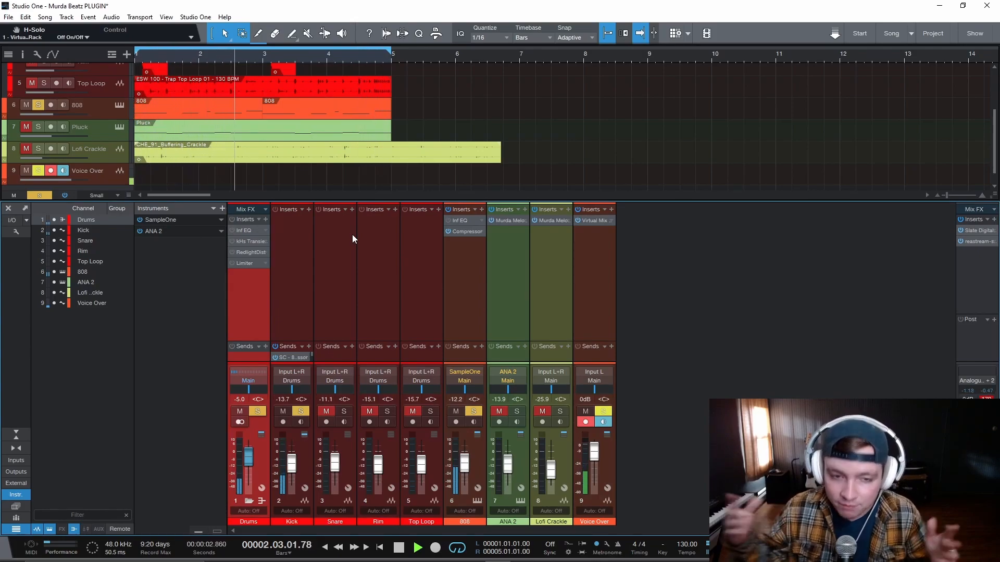
pyautogui.press('space')
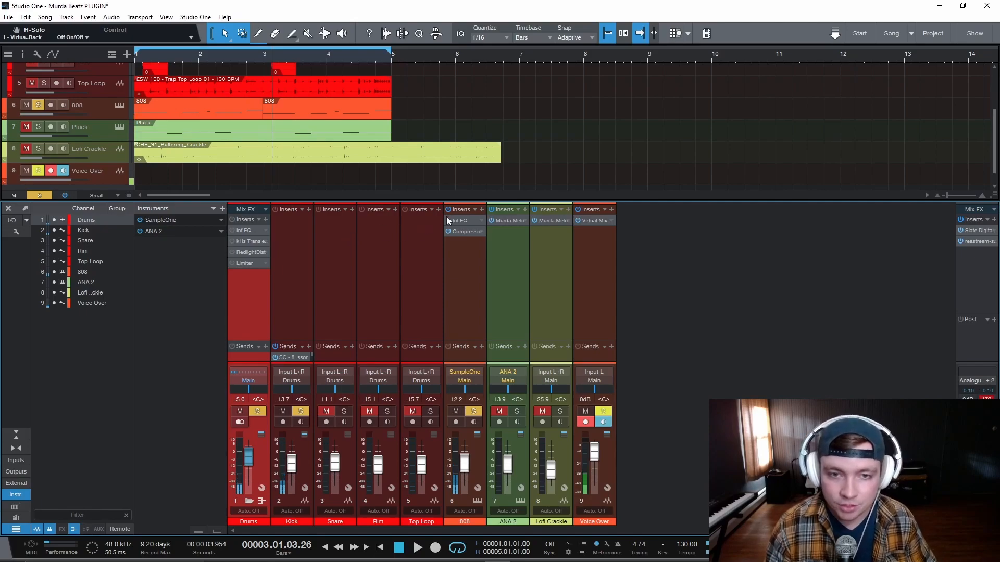
pyautogui.press('Home')
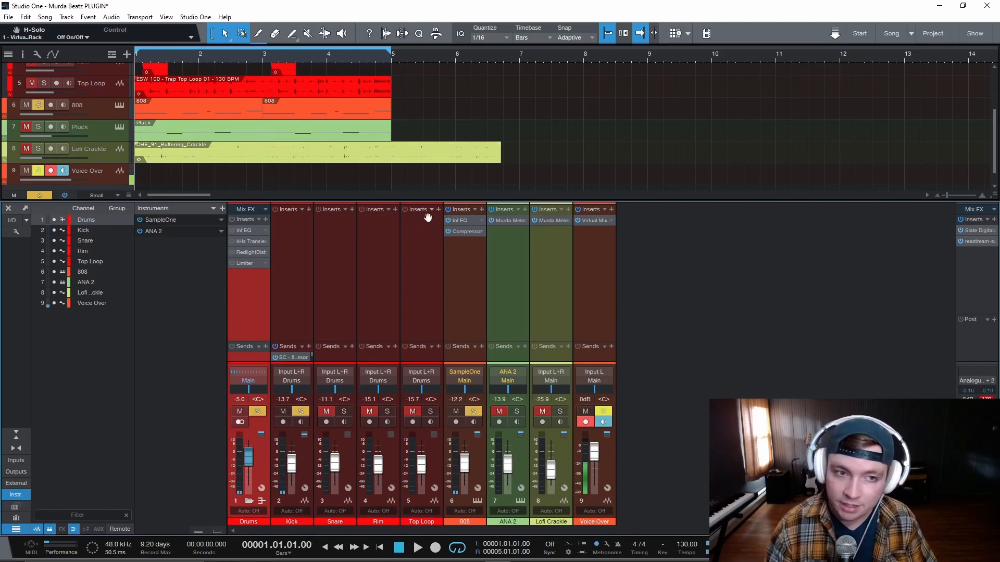
# - Activate the Inf EQ on the Drums bus and audition the soloed Kick and 808 with it
pyautogui.click(231, 231)
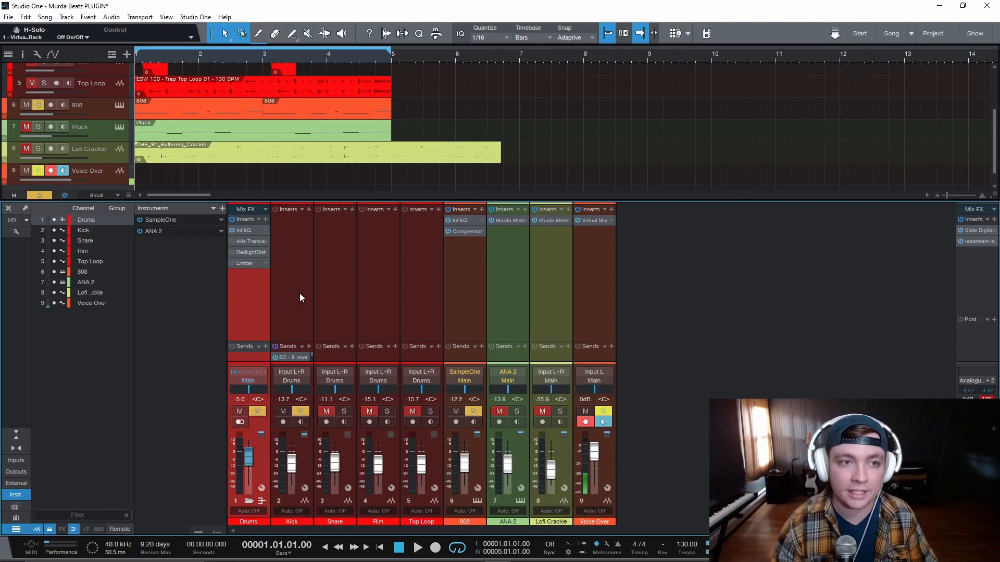
pyautogui.press('space')
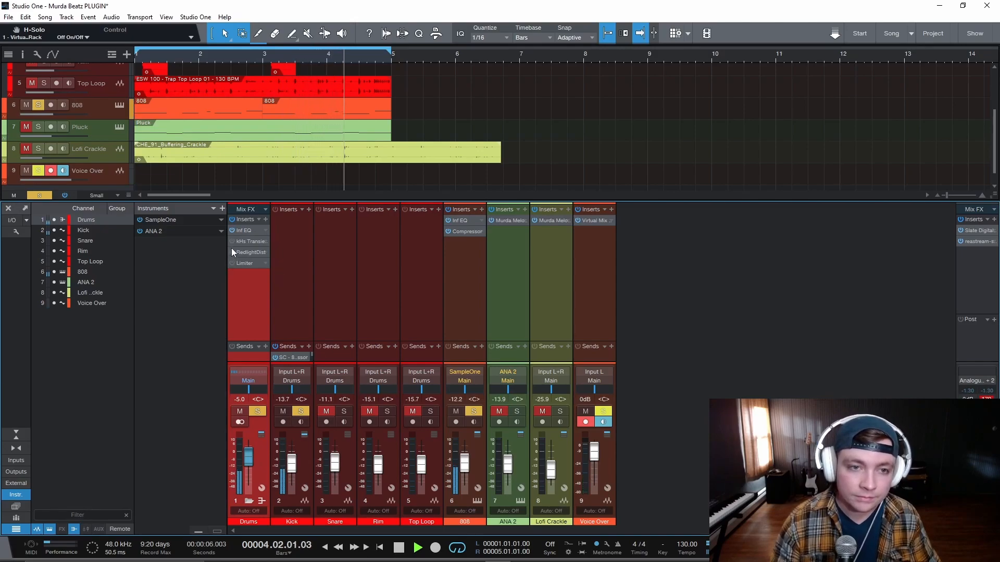
pyautogui.press('space')
# - Replace the Kick and 808 solos with a solo on the Drums folder, with track height reduced to Tiny
pyautogui.click(42, 198)
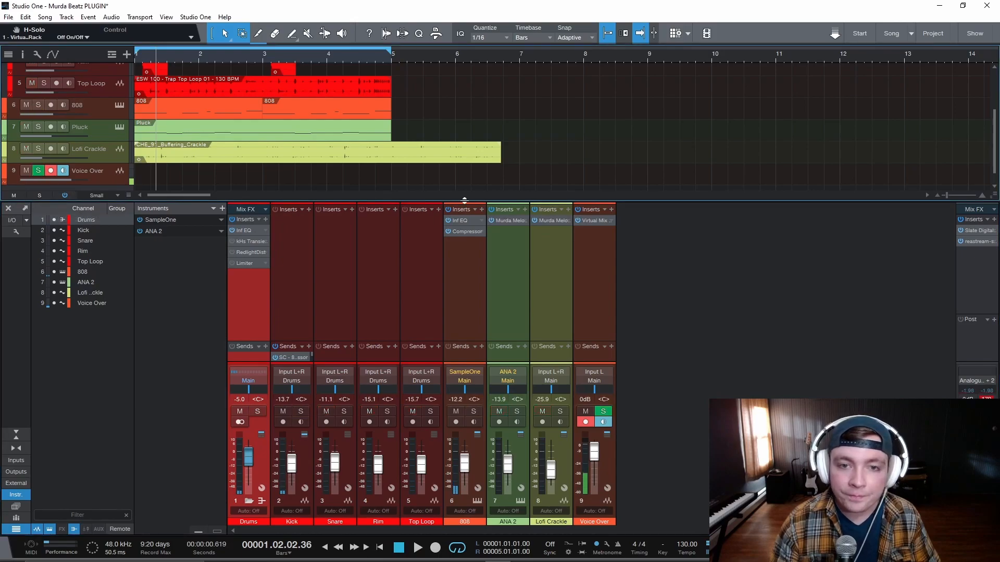
pyautogui.scroll(-1, 308, 152)
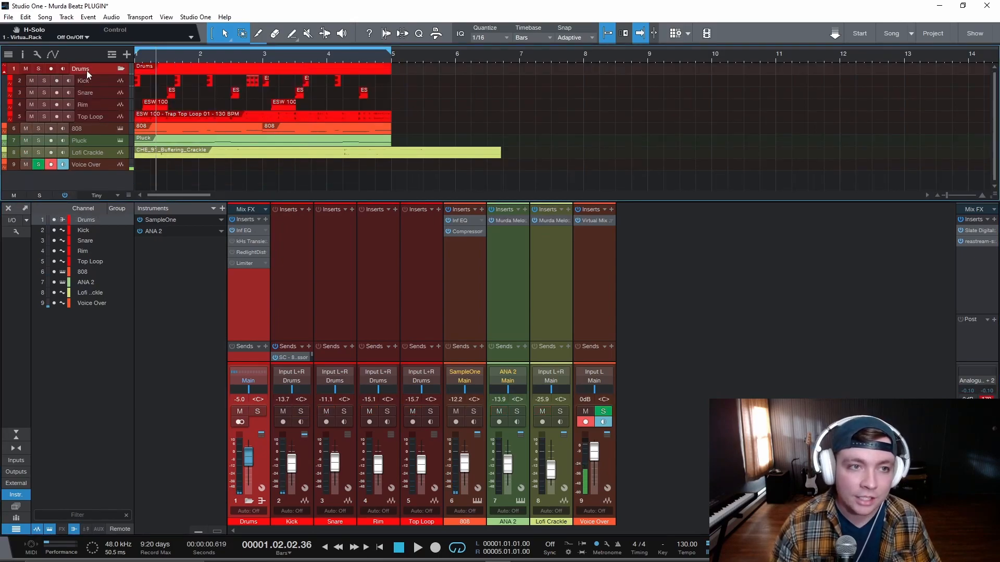
pyautogui.click(39, 69)
# - In the Drums bus Inf EQ, solo the 486 Hz cut band while the drums play from the start
pyautogui.click(239, 230)
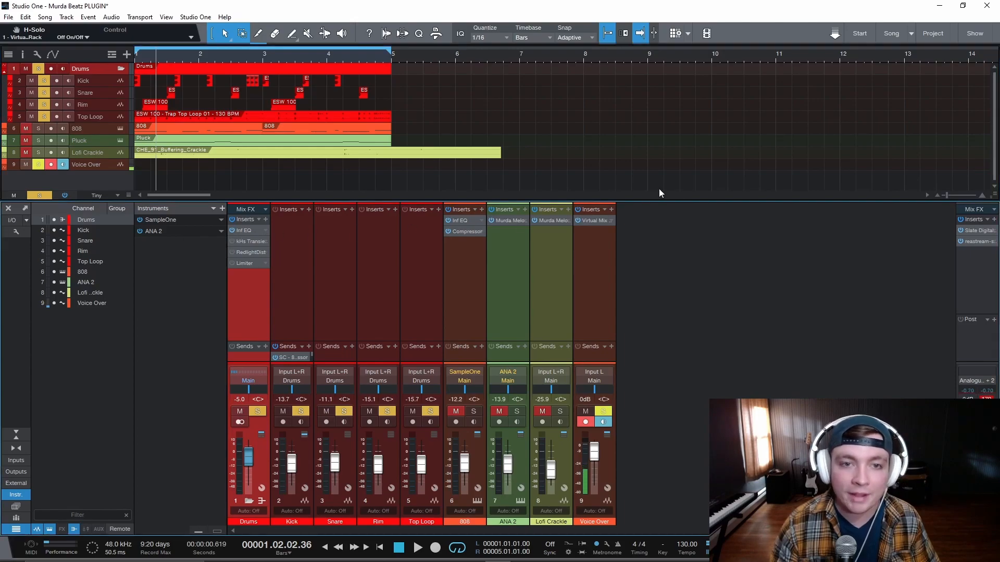
pyautogui.moveTo(446, 295); pyautogui.dragTo(708, 144)
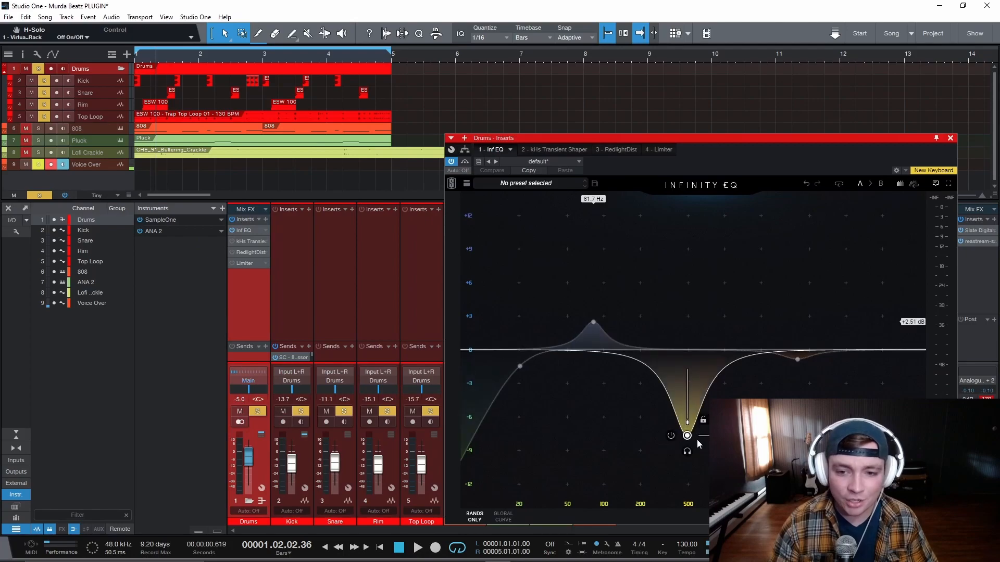
pyautogui.press(',')
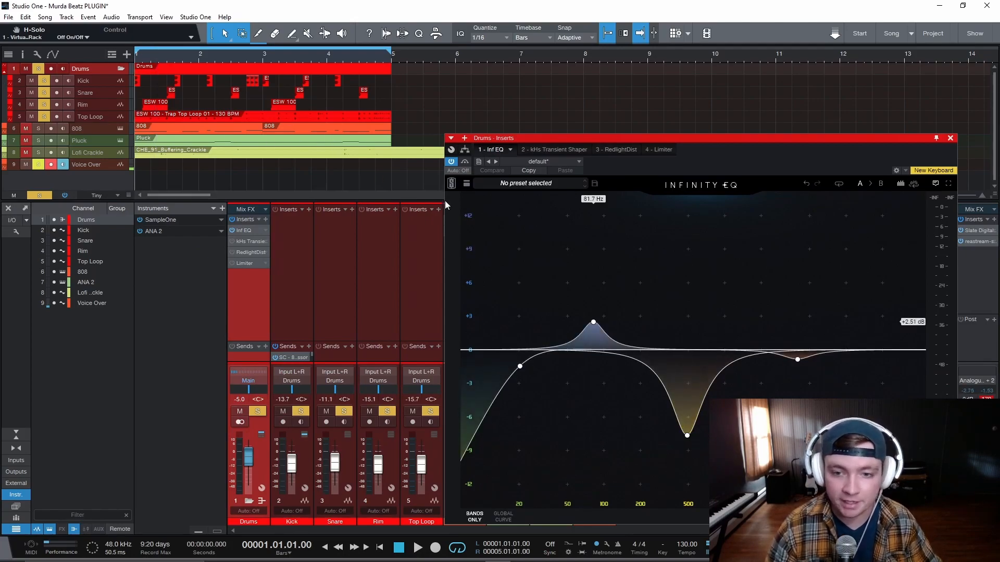
pyautogui.press('space')
pyautogui.click(688, 452)
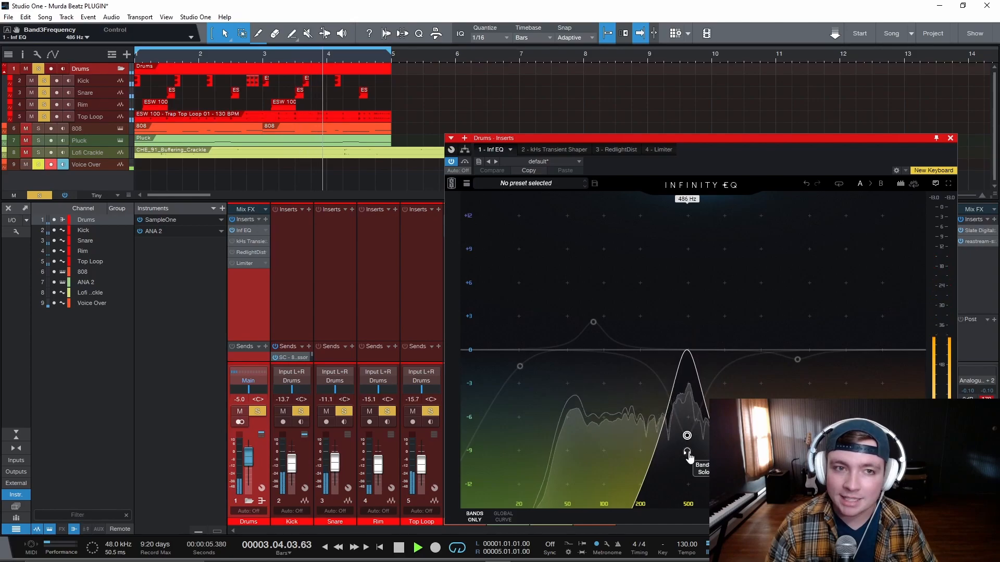
# - Turn off the solo on the 486 Hz band and set its gain to about -6.79 dB
pyautogui.click(687, 452)
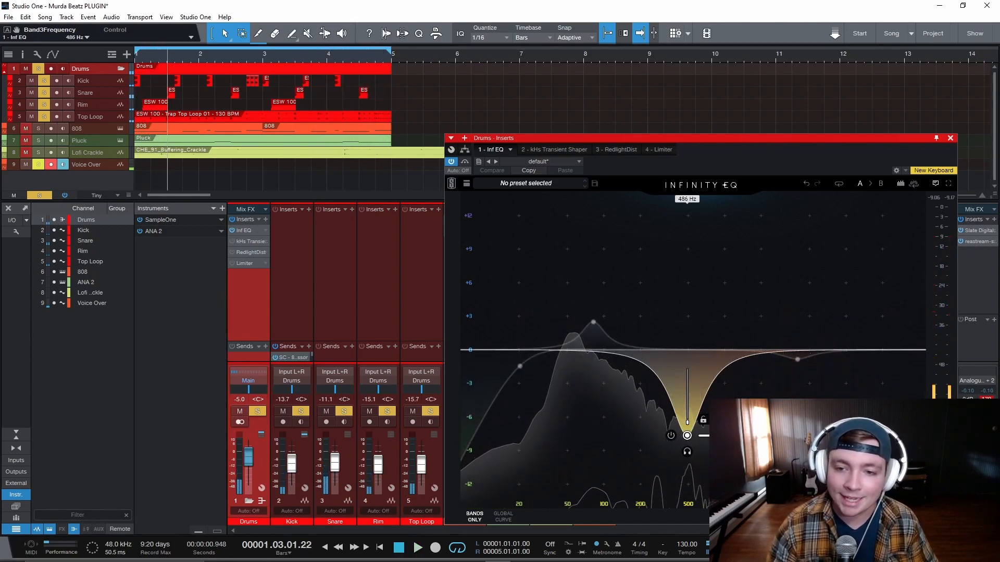
pyautogui.moveTo(688, 436)
pyautogui.mouseDown()
pyautogui.moveTo(687, 252)
pyautogui.moveTo(688, 425)
pyautogui.mouseUp()
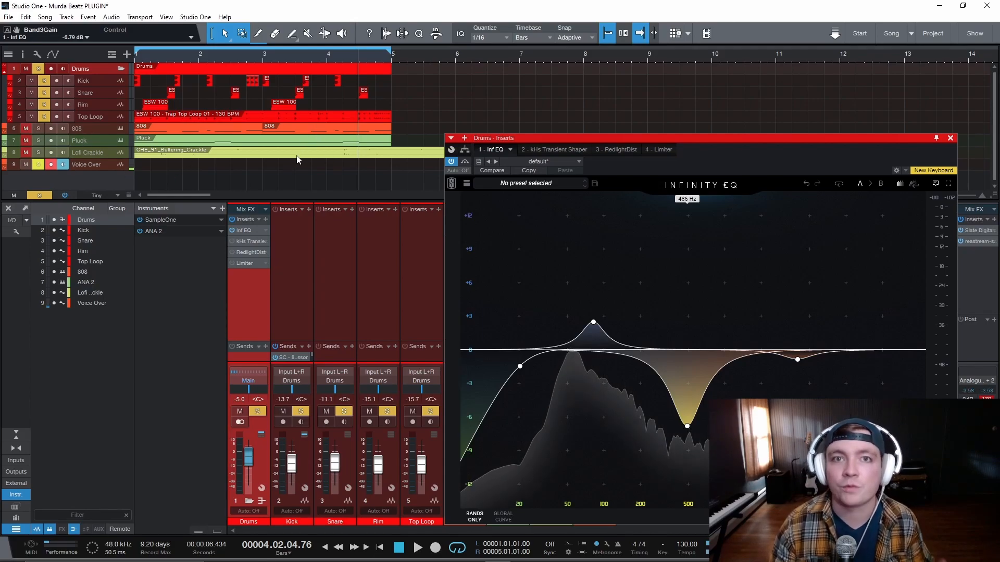
# - Inspect the 3.97 kHz band of the Drums bus EQ and play the drums from the start
pyautogui.click(797, 359)
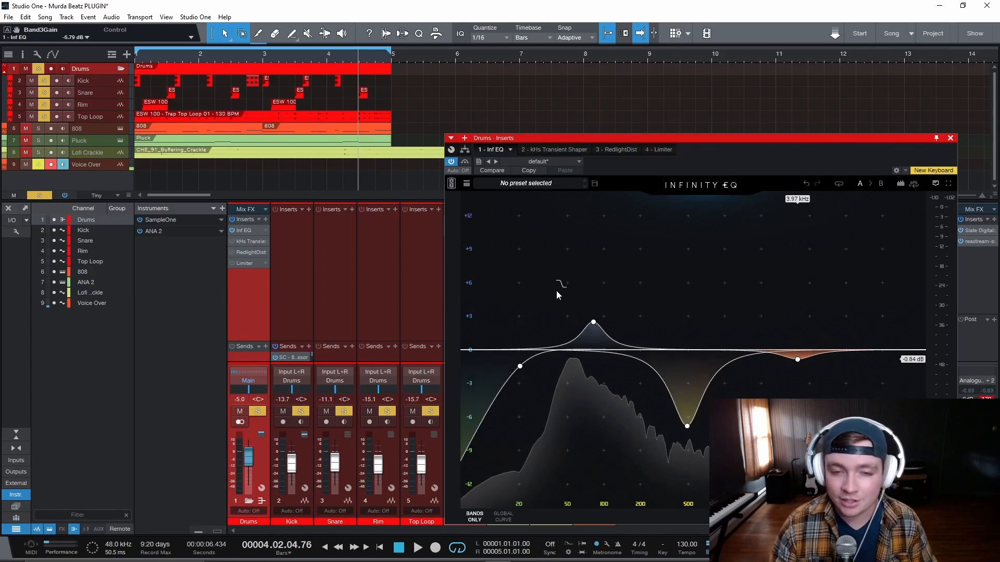
pyautogui.press(',')
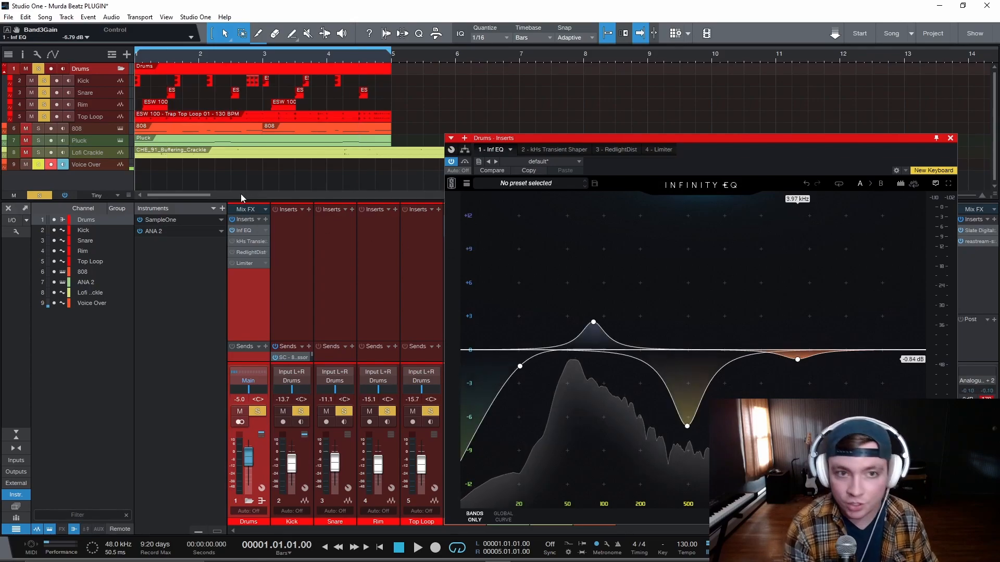
pyautogui.moveTo(786, 368)
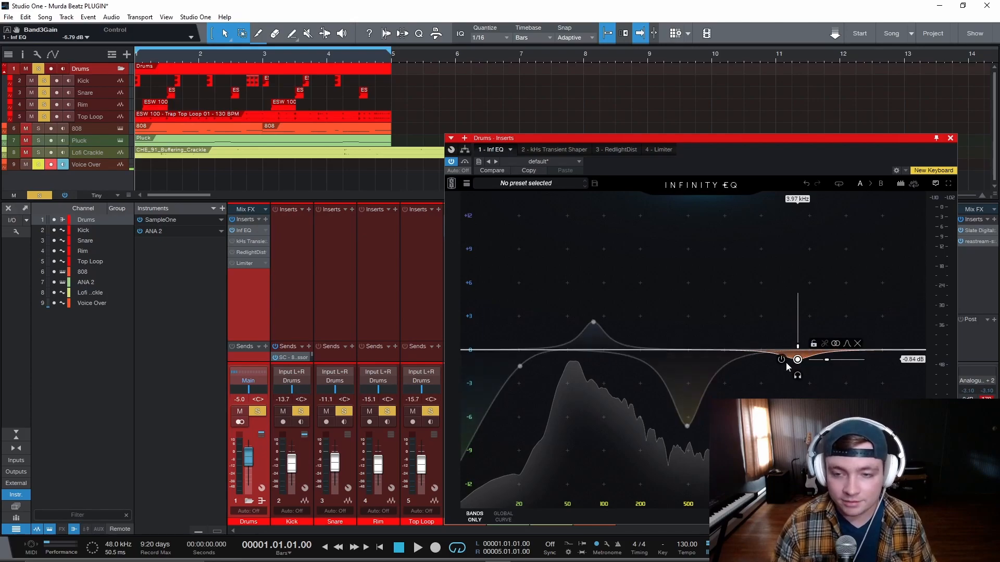
pyautogui.press('space')
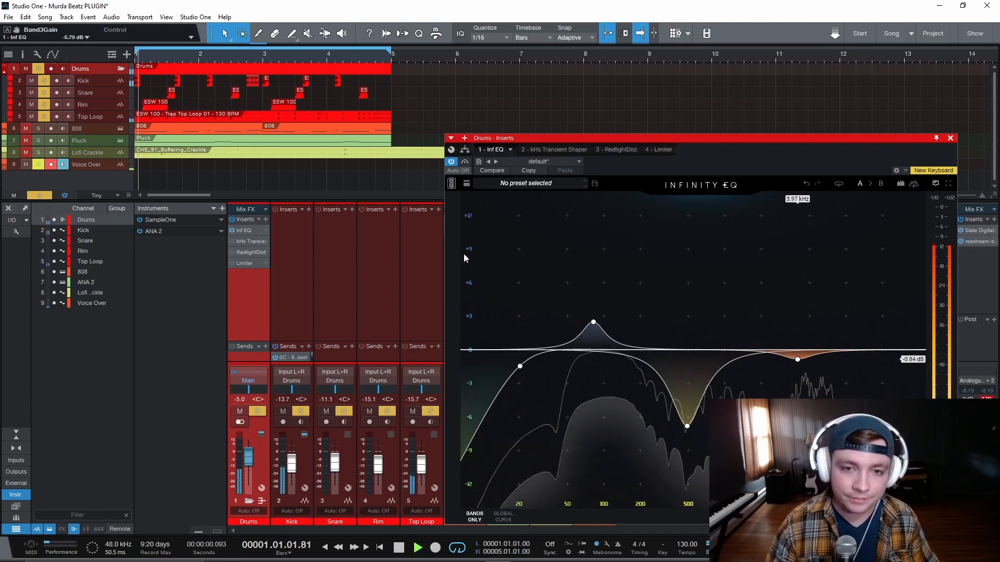
# - Audition the 3.97 kHz band in solo while the drums play, turn the band solo off, and close the Drums EQ
pyautogui.click(798, 377)
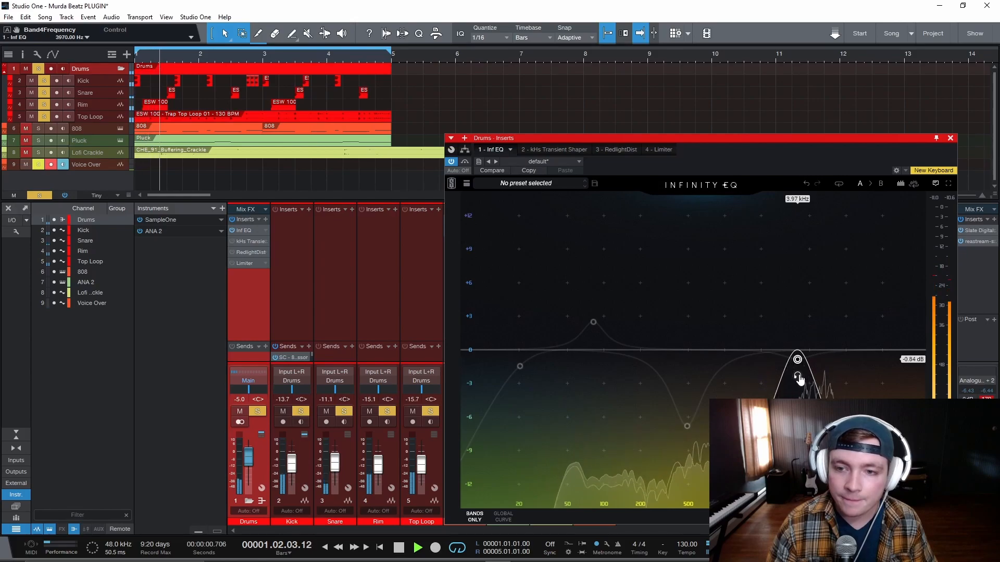
pyautogui.click(799, 379)
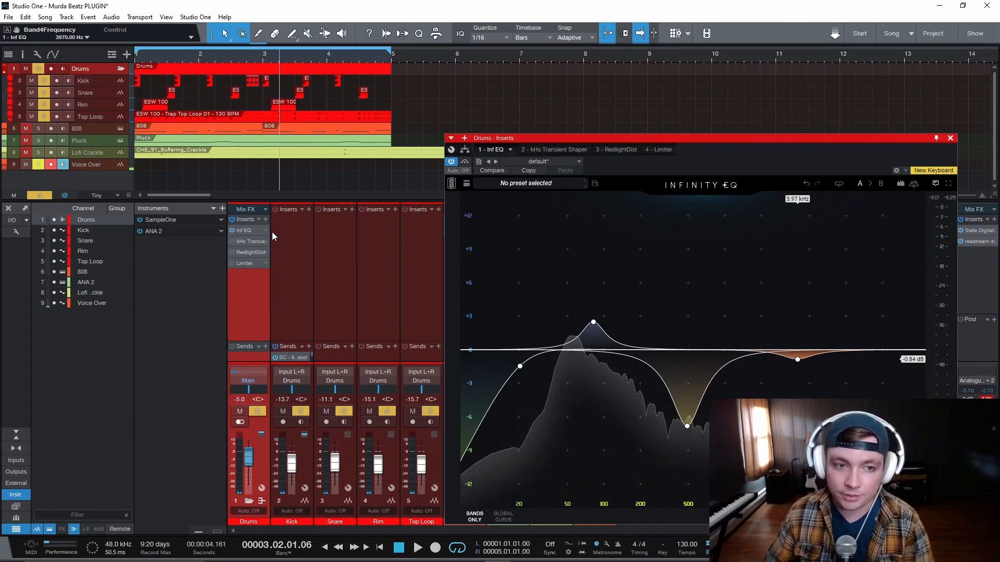
pyautogui.click(951, 138)
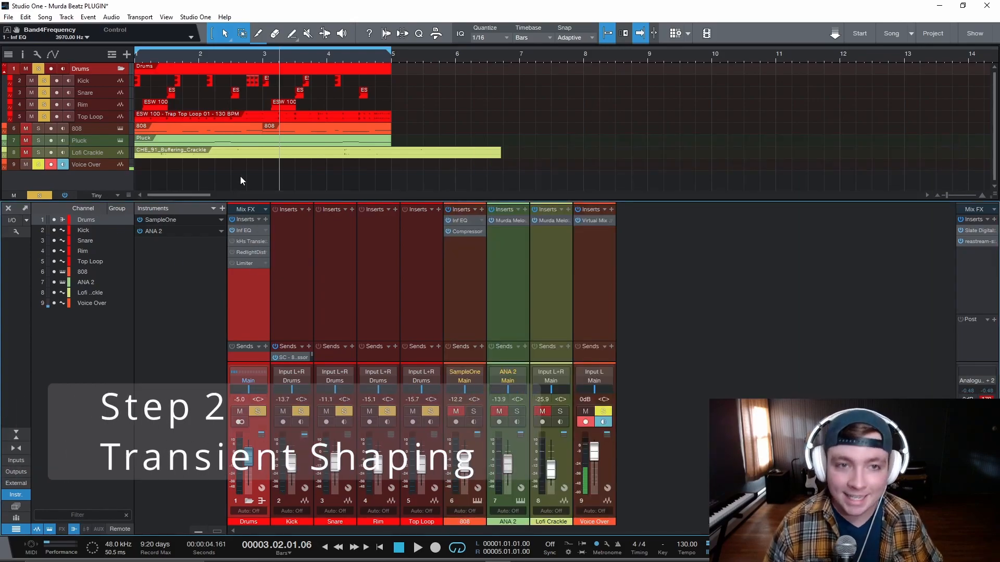
# - Hide the mixer and examine the transients of the kick, snare and top loop waveforms around bars 3 and 4
pyautogui.press('F3')
pyautogui.press('w')
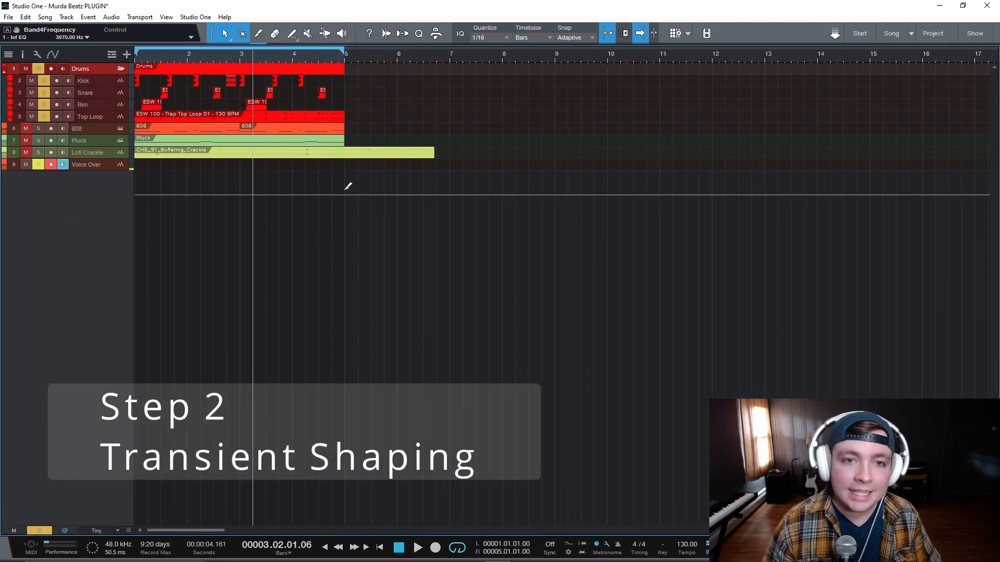
pyautogui.scroll(3, 343, 196)
pyautogui.scroll(8, 362, 234)
pyautogui.hscroll(-8, 372, 237)
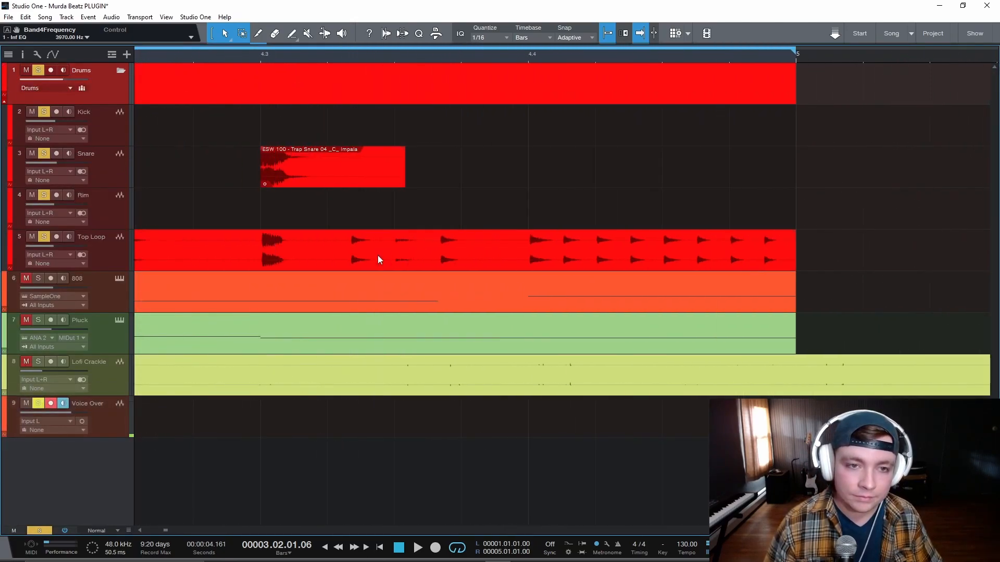
pyautogui.hscroll(-4, 395, 261)
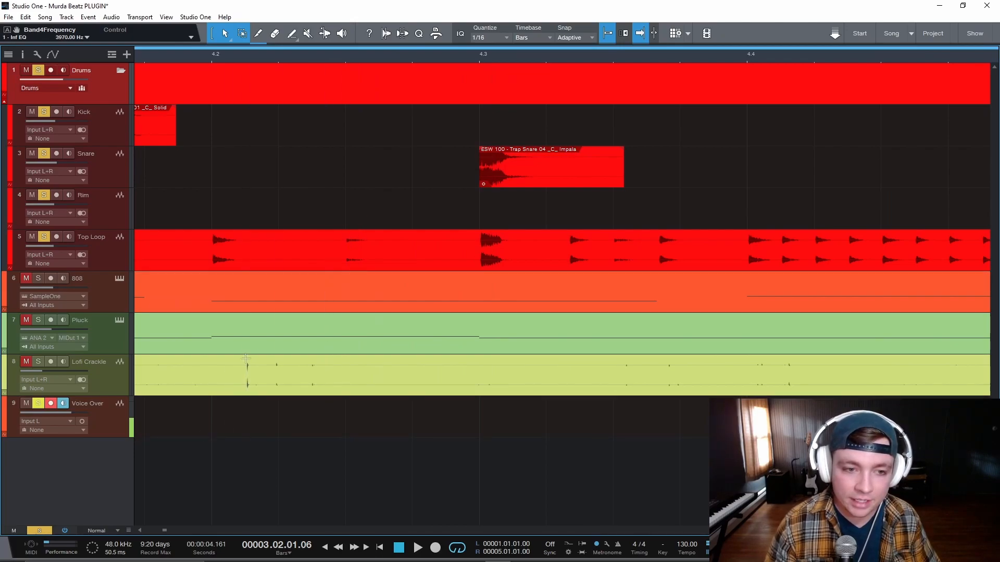
pyautogui.scroll(3, 354, 344)
pyautogui.scroll(3, 356, 334)
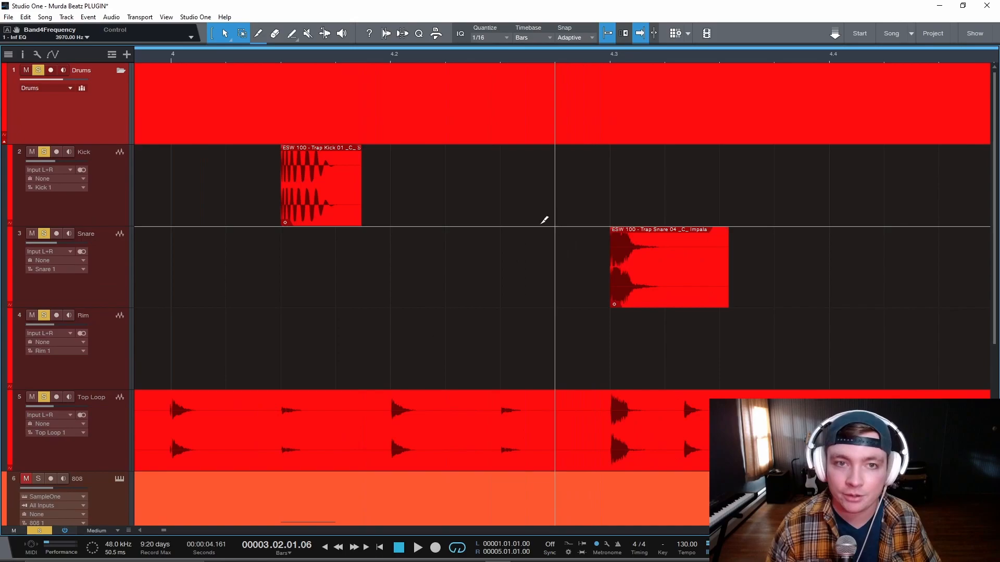
pyautogui.scroll(-5, 402, 259)
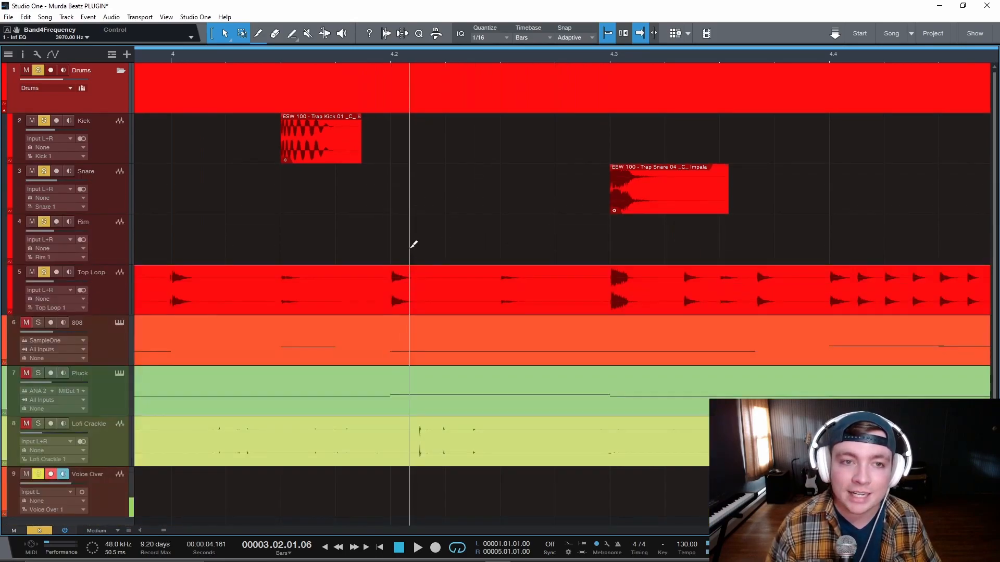
pyautogui.scroll(-3, 414, 230)
pyautogui.scroll(-2, 359, 183)
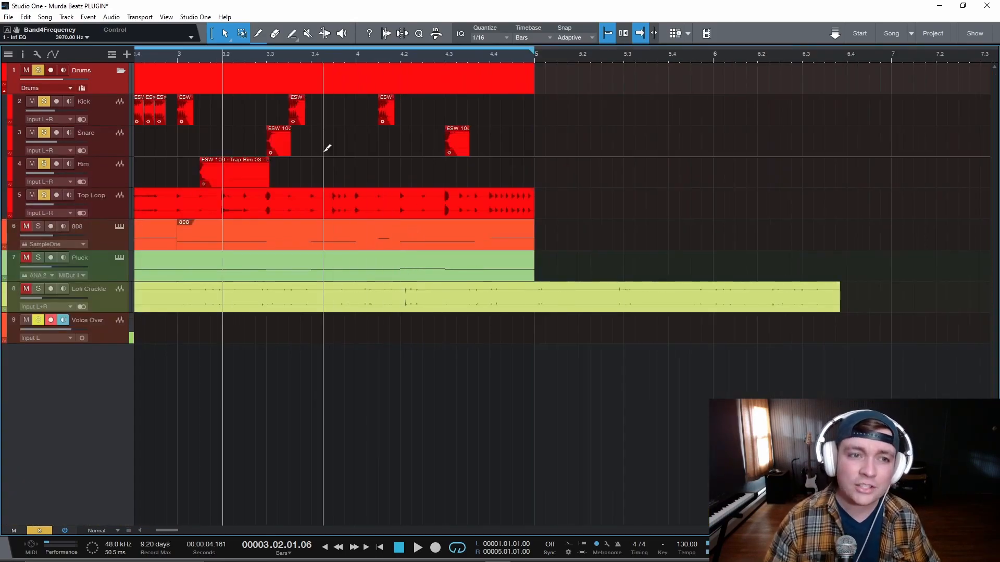
pyautogui.scroll(-2, 323, 157)
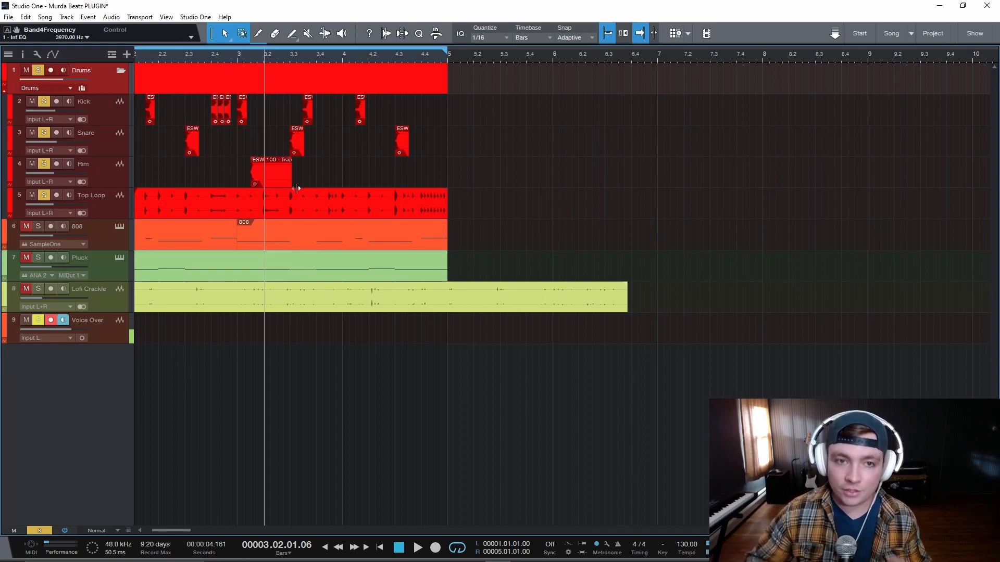
pyautogui.scroll(5, 315, 219)
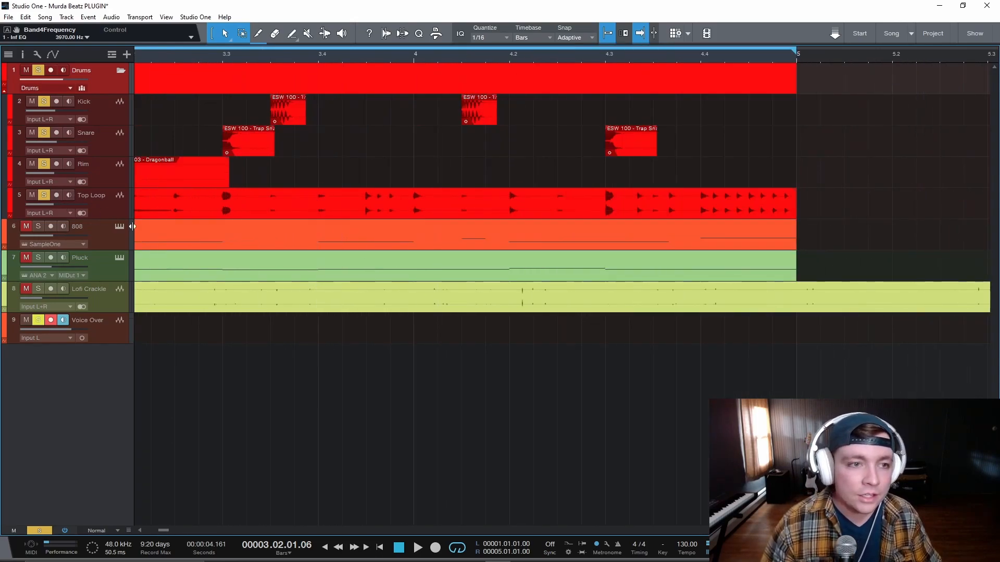
# - Open the kHs Transient Shaper on the Drums bus and place its window clear of the mixer channels
pyautogui.press('F3')
pyautogui.click(242, 240)
pyautogui.moveTo(421, 137); pyautogui.dragTo(790, 181)
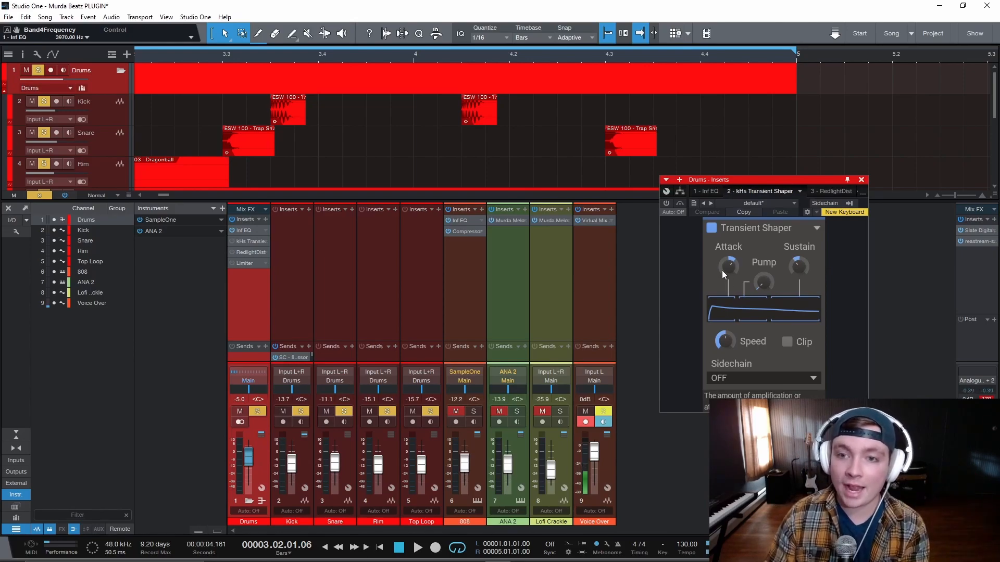
pyautogui.moveTo(758, 177); pyautogui.dragTo(717, 206)
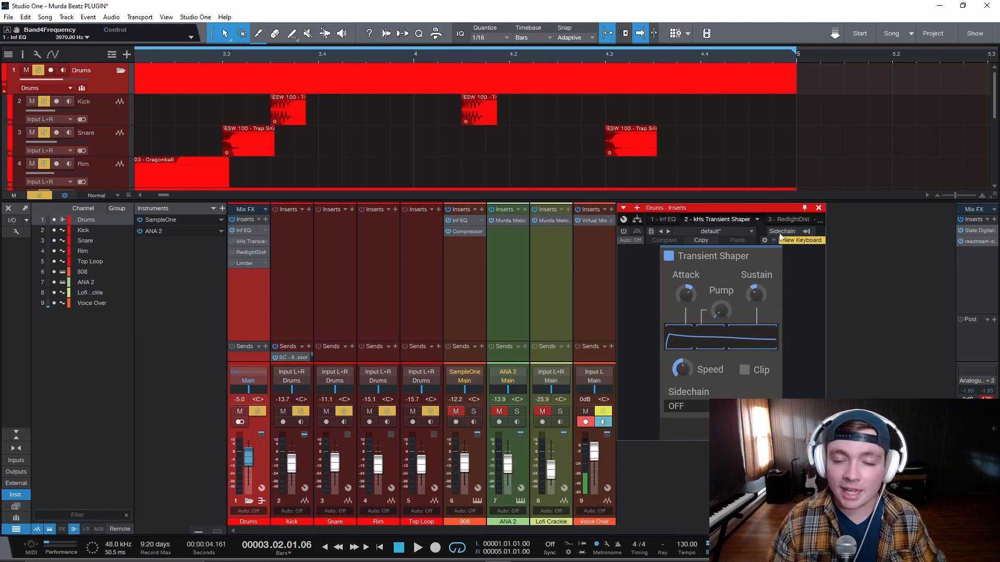
pyautogui.moveTo(720, 208); pyautogui.dragTo(532, 203)
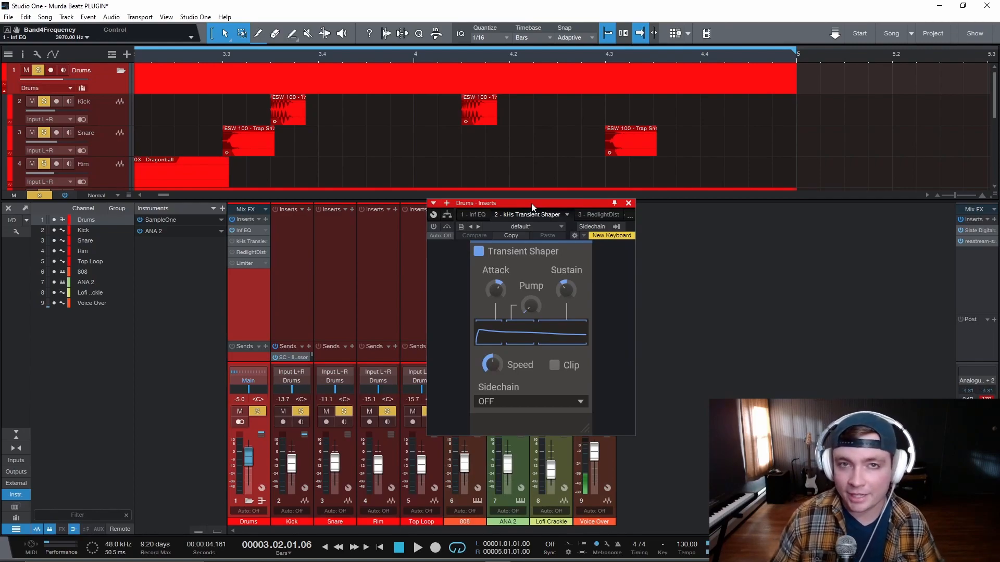
pyautogui.moveTo(531, 203); pyautogui.dragTo(732, 227)
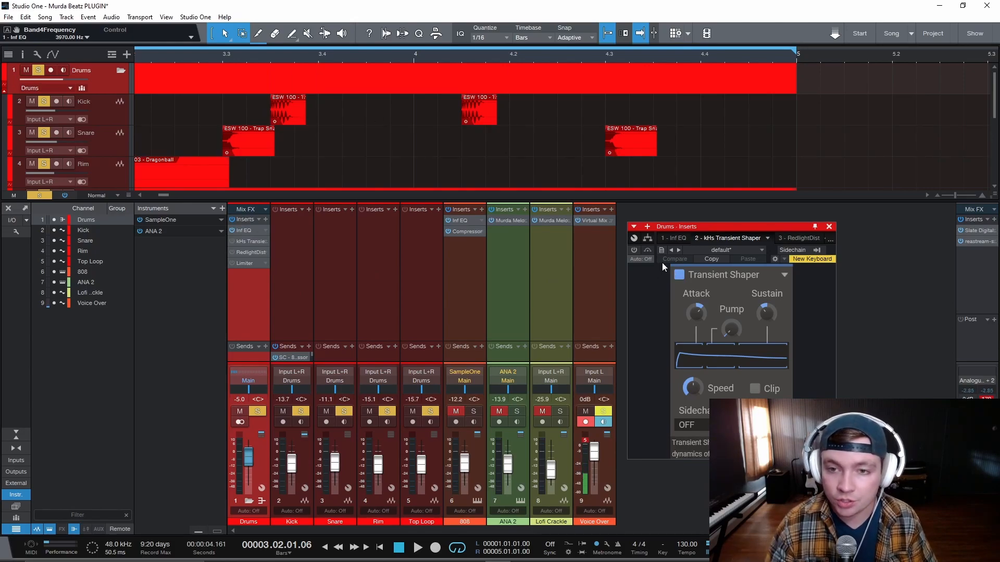
# - Hide the mixer, play the drums, and activate the Transient Shaper during playback
pyautogui.press('F3')
pyautogui.press('space')
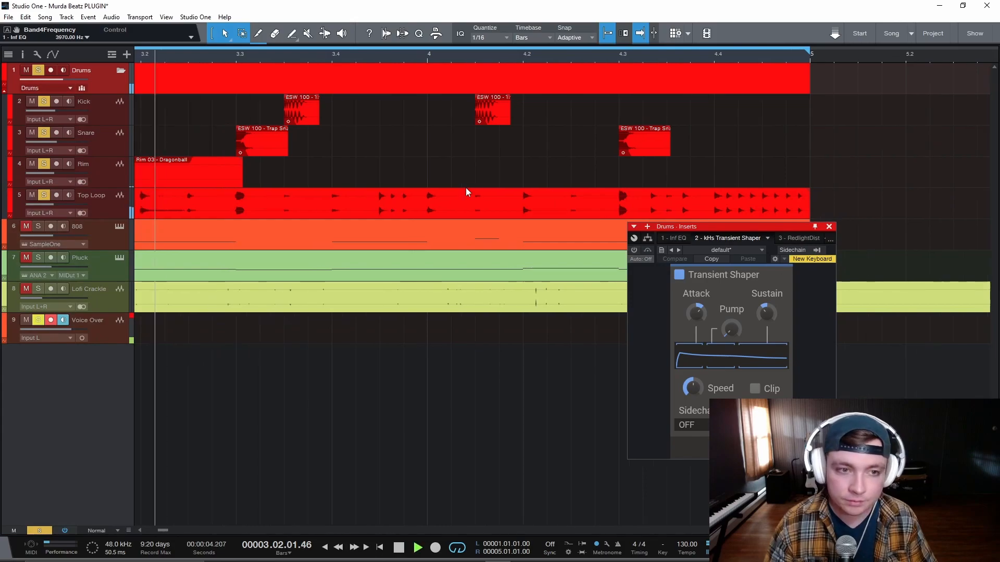
pyautogui.scroll(-2, 400, 205)
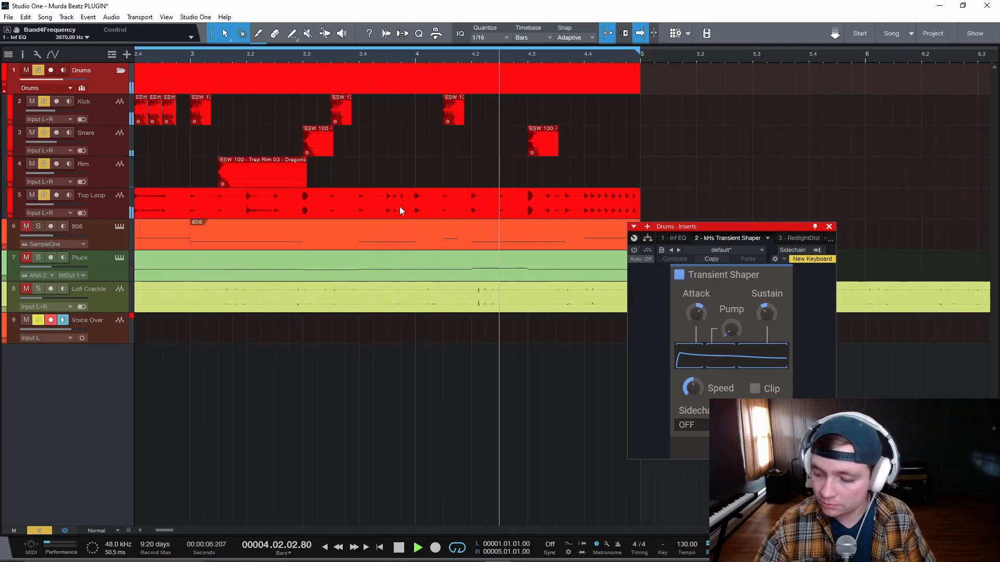
pyautogui.click(635, 252)
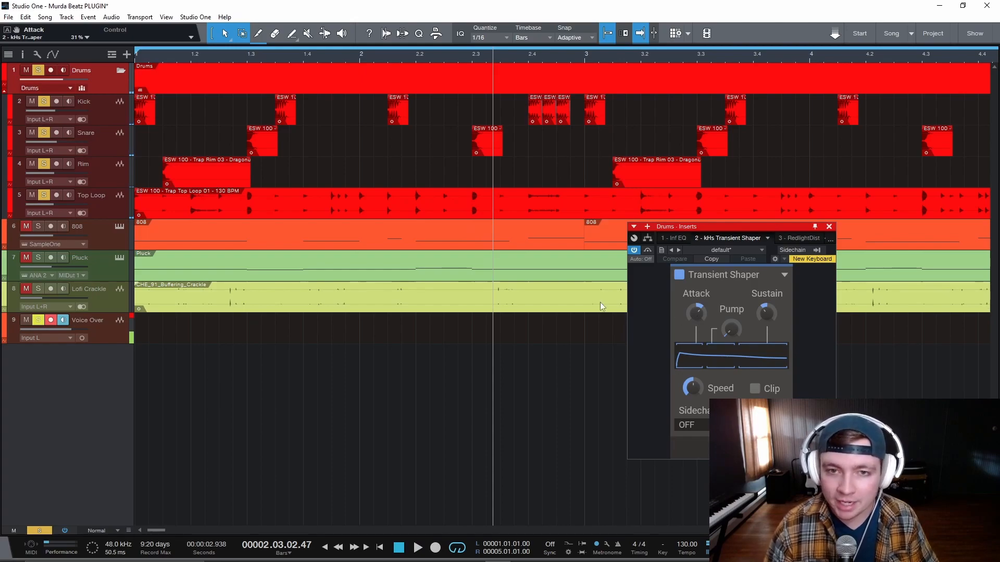
# - Play the drums from the start, sweep the Transient Shaper's Attack down to -100%, set it to 32%, and close the plug-in
pyautogui.press(',')
pyautogui.press('space')
pyautogui.moveTo(695, 316); pyautogui.dragTo(698, 273)
pyautogui.moveTo(698, 317); pyautogui.dragTo(699, 416)
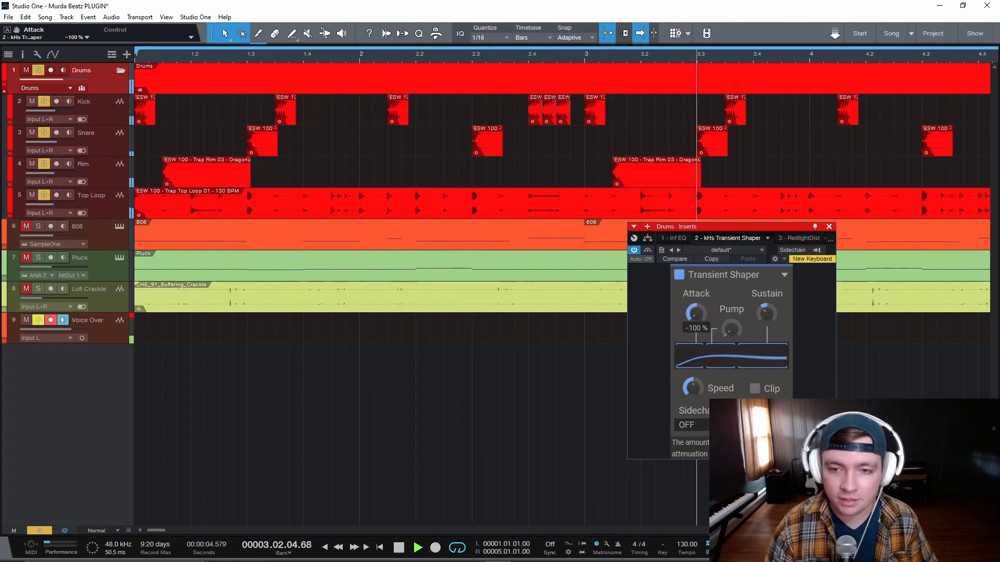
pyautogui.moveTo(696, 314); pyautogui.dragTo(696, 245)
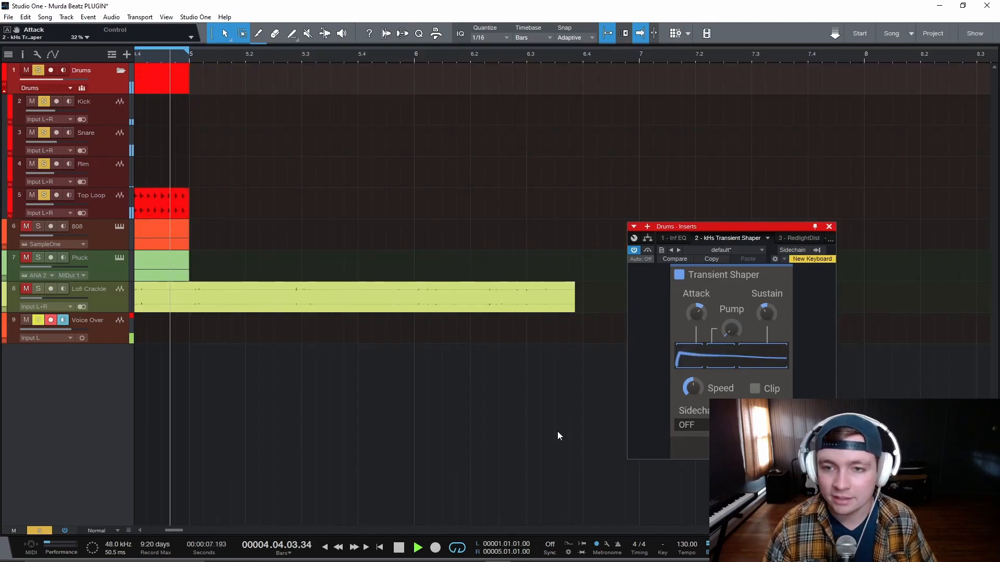
pyautogui.press('space')
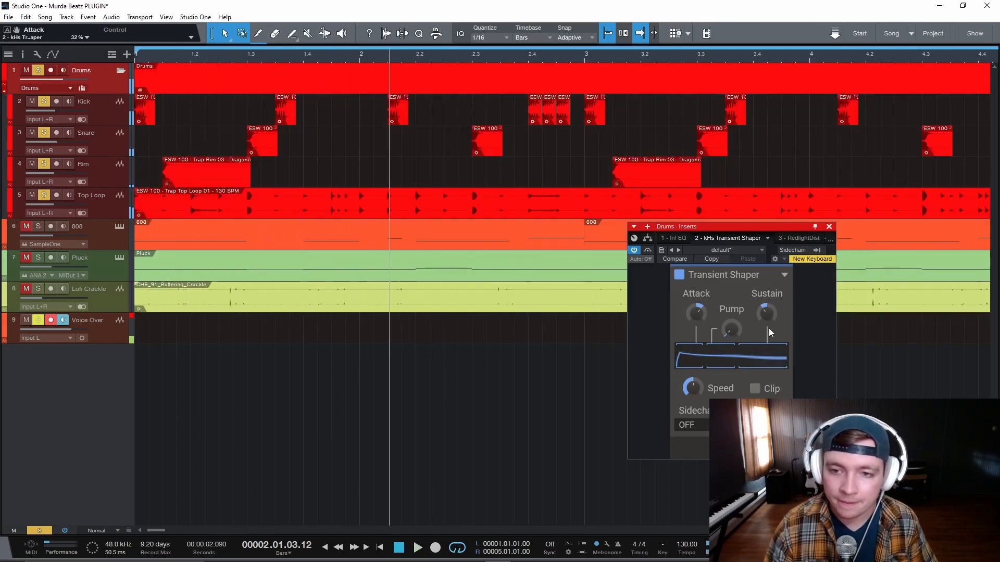
pyautogui.click(829, 227)
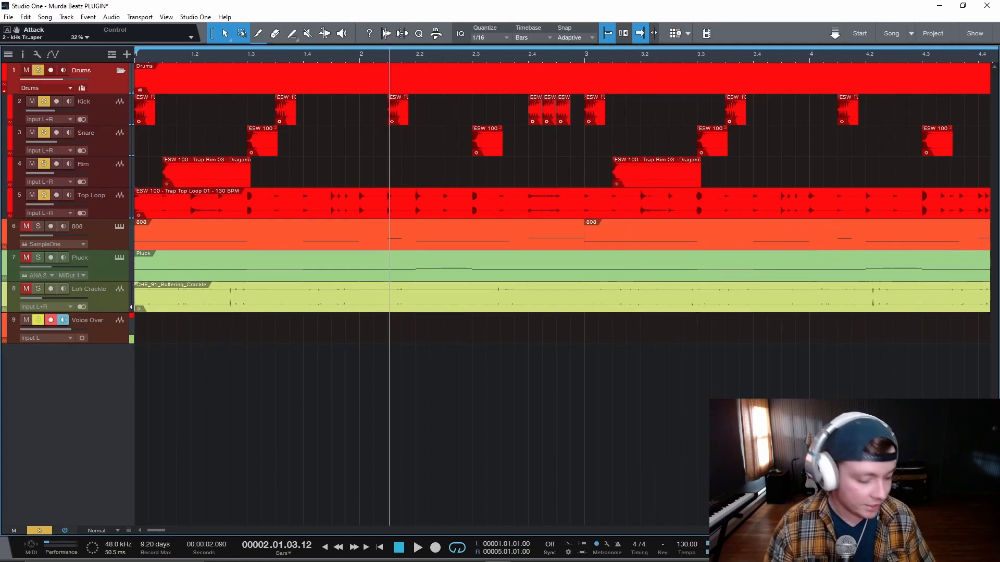
# - Open the Limiter on the Drums bus from the mixer and play the drums from the start with it bypassed
pyautogui.press('F3')
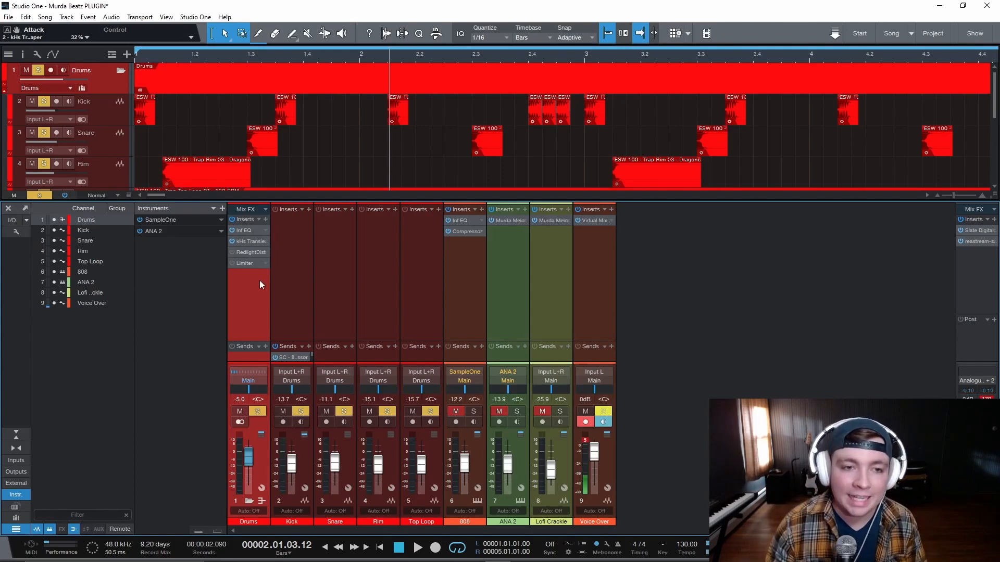
pyautogui.click(247, 263)
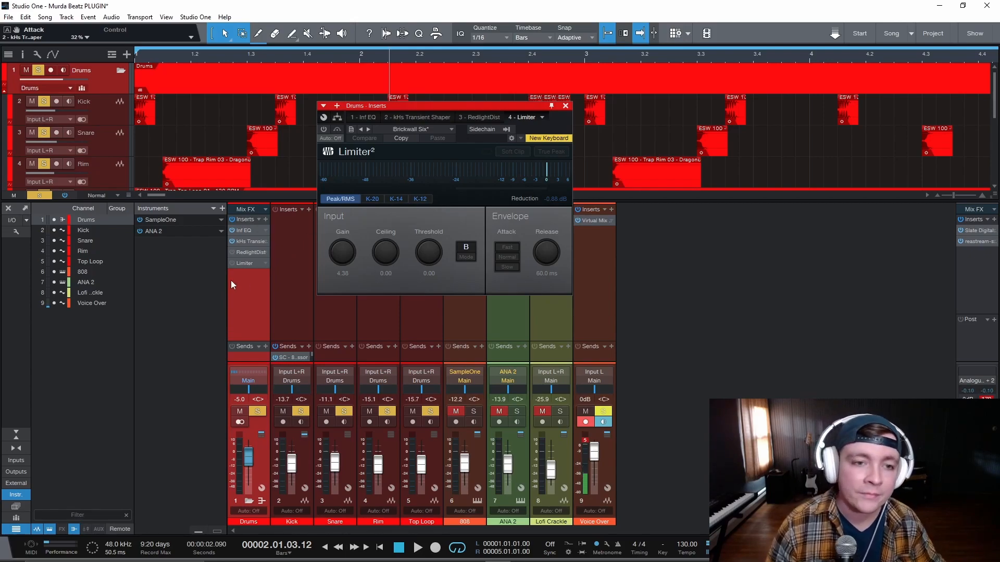
pyautogui.press('Home')
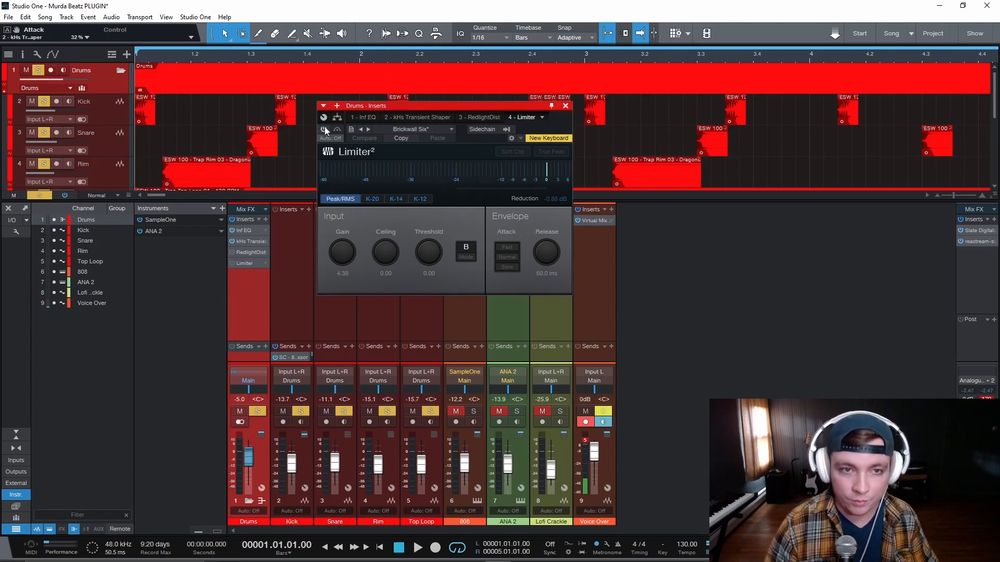
pyautogui.press('space')
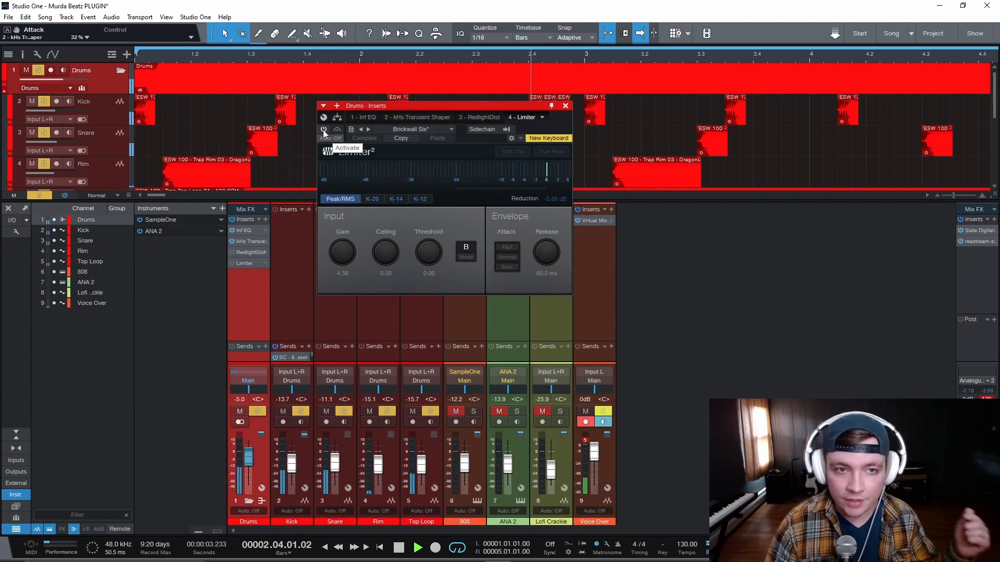
# - Compare the drums with the Limiter on and off, leave it active, and close its window
pyautogui.click(322, 130)
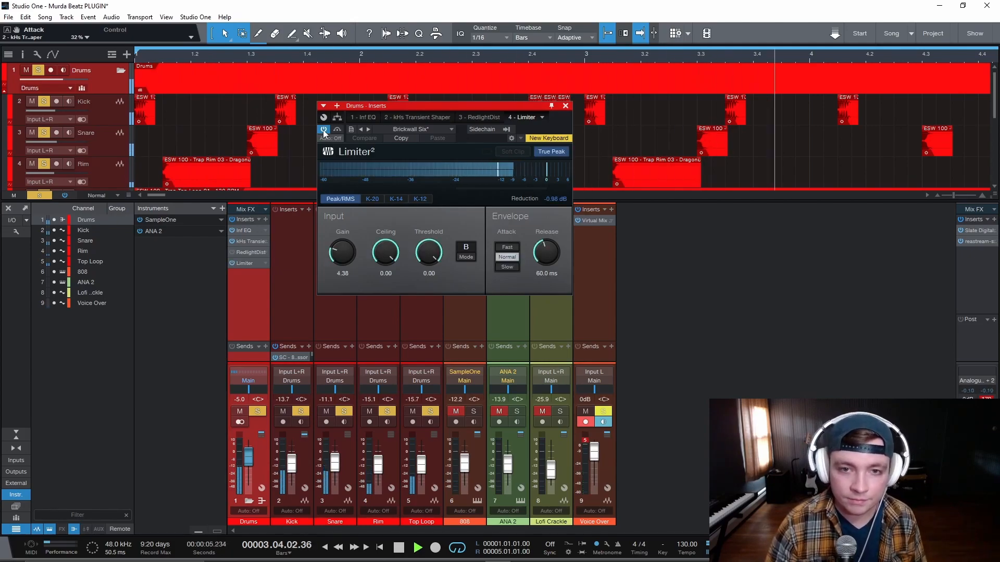
pyautogui.click(323, 129)
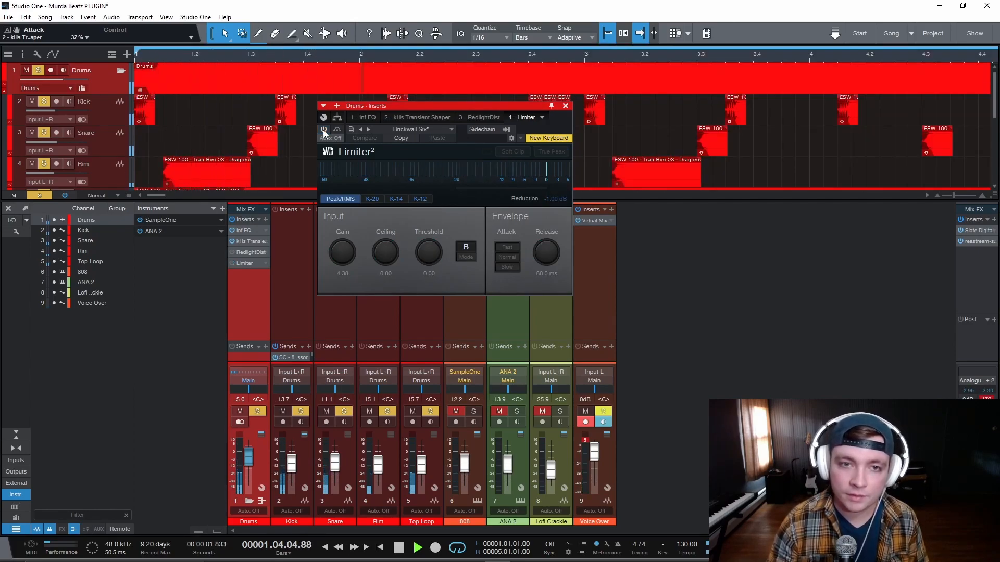
pyautogui.click(323, 130)
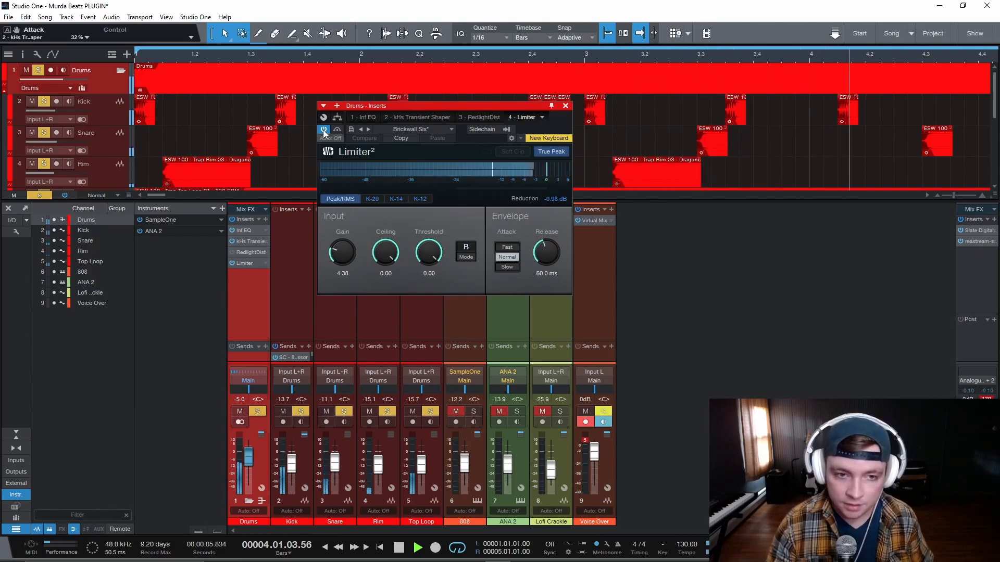
pyautogui.press('space')
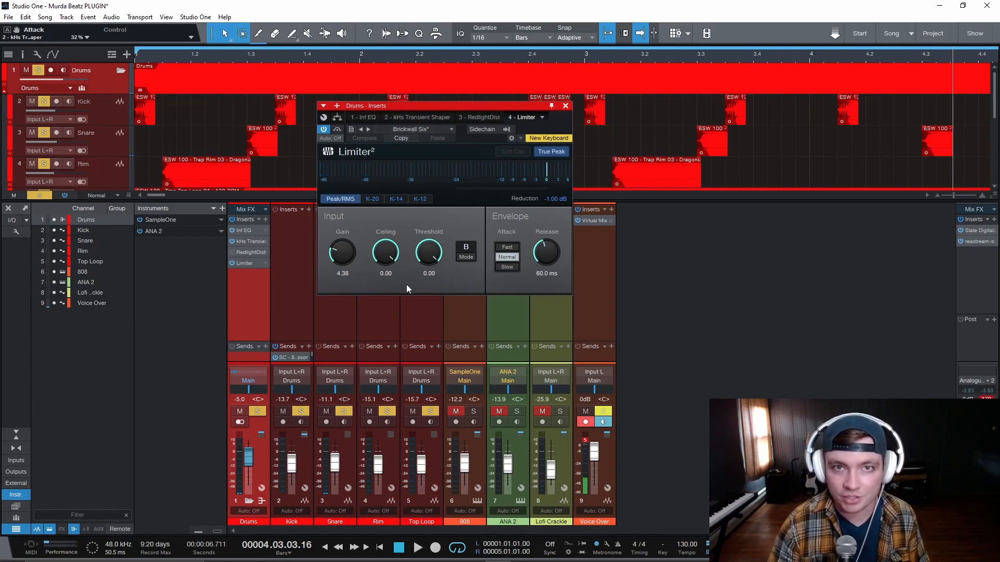
pyautogui.click(566, 106)
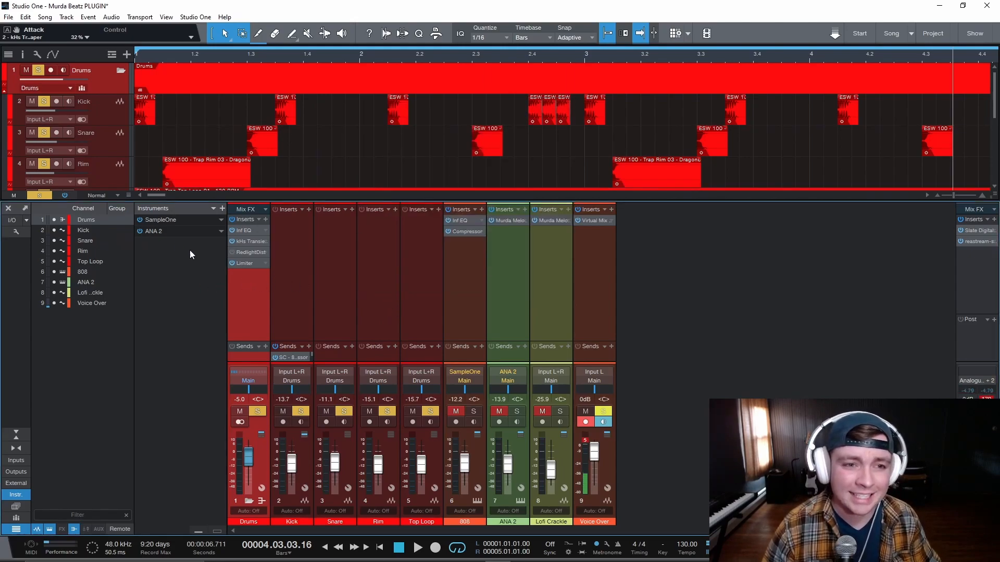
# - Clear all solos and play the whole beat from the start
pyautogui.click(39, 196)
pyautogui.press('Home')
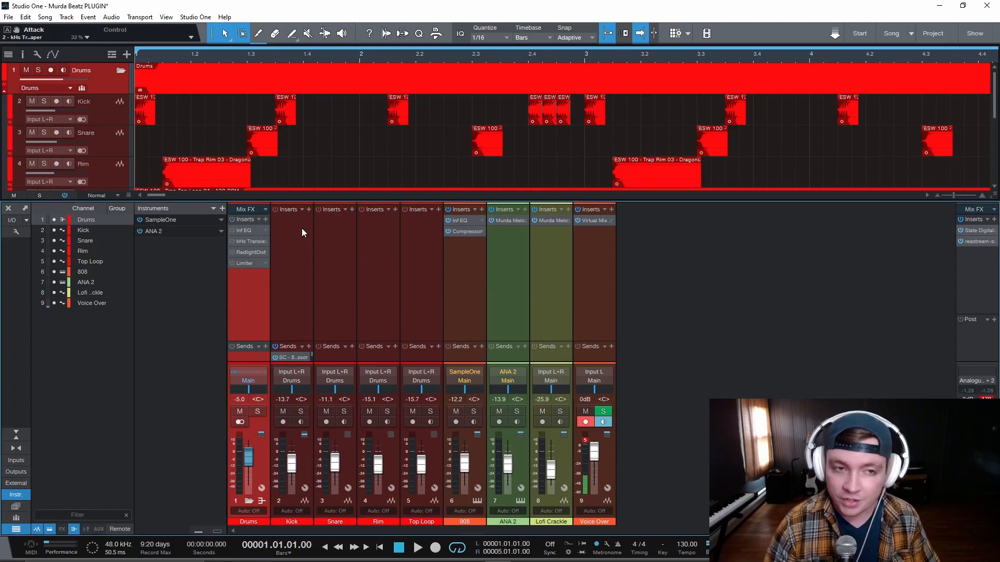
pyautogui.press('space')
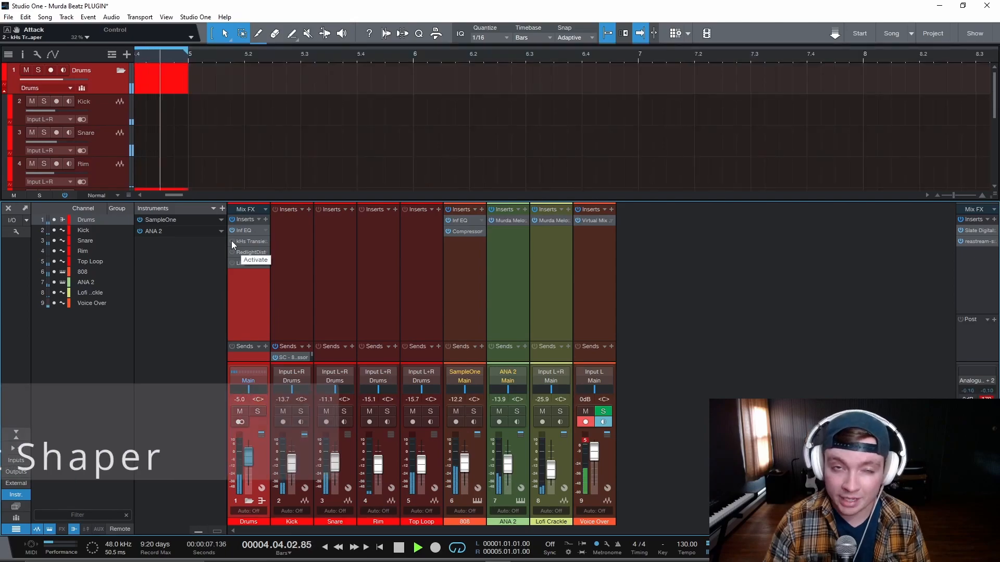
# - Activate the kHs Transient Shaper and the Limiter on the Drums bus one after the other during playback
pyautogui.click(231, 241)
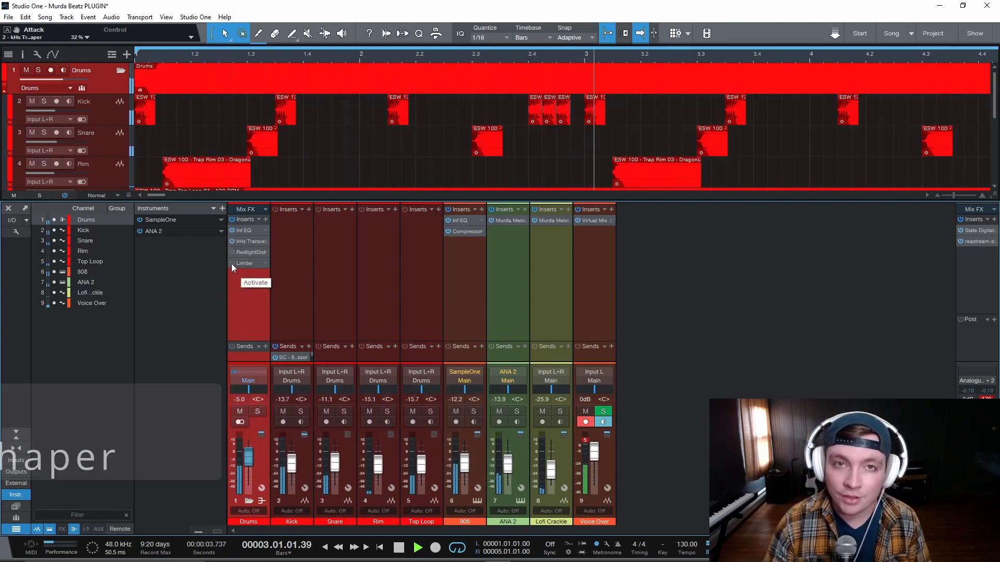
pyautogui.click(232, 263)
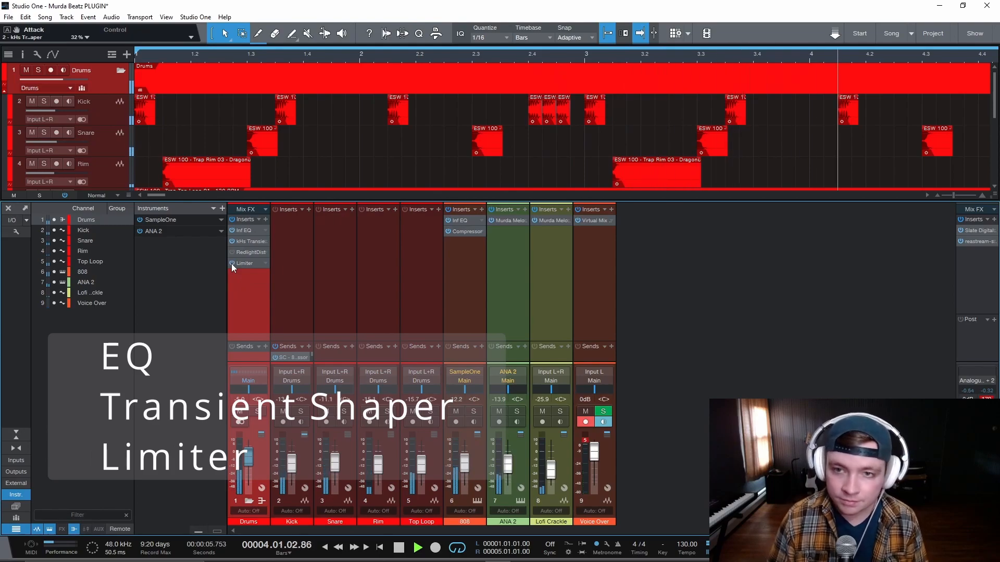
# - Play the beat from the start, compare RedlightDist on the Drums bus on and off, leave it active, and stop playback
pyautogui.press('space')
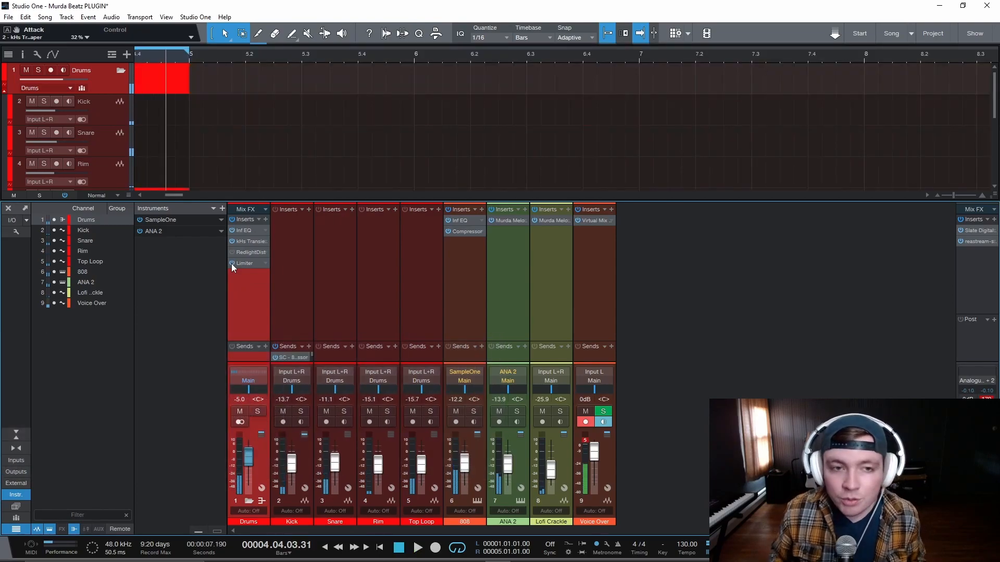
pyautogui.press('Home')
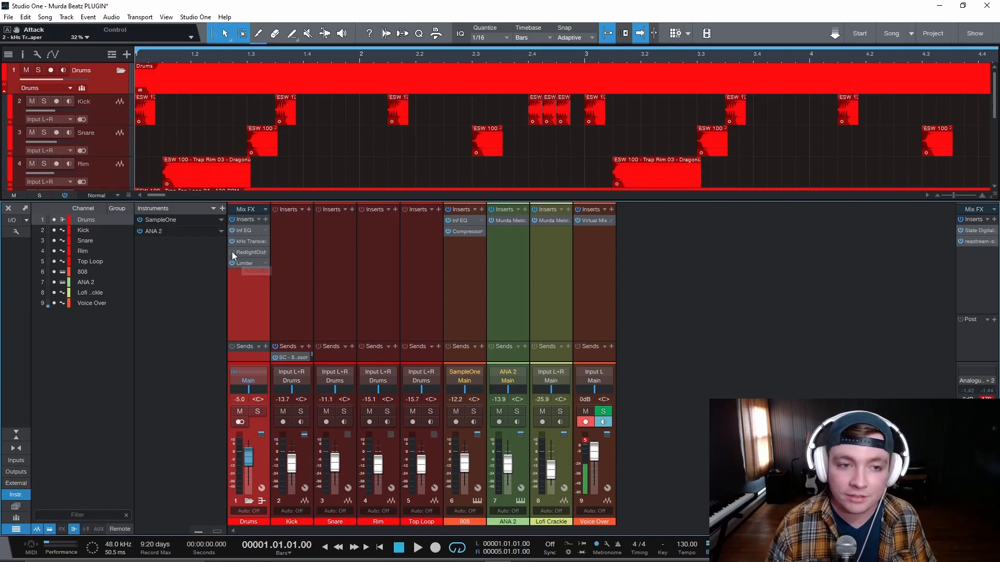
pyautogui.press('space')
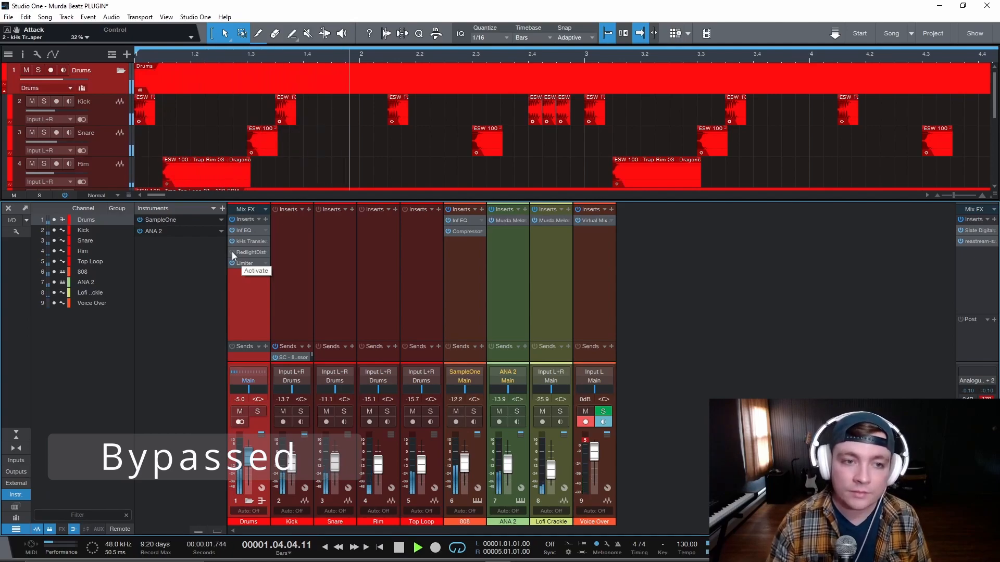
pyautogui.click(233, 252)
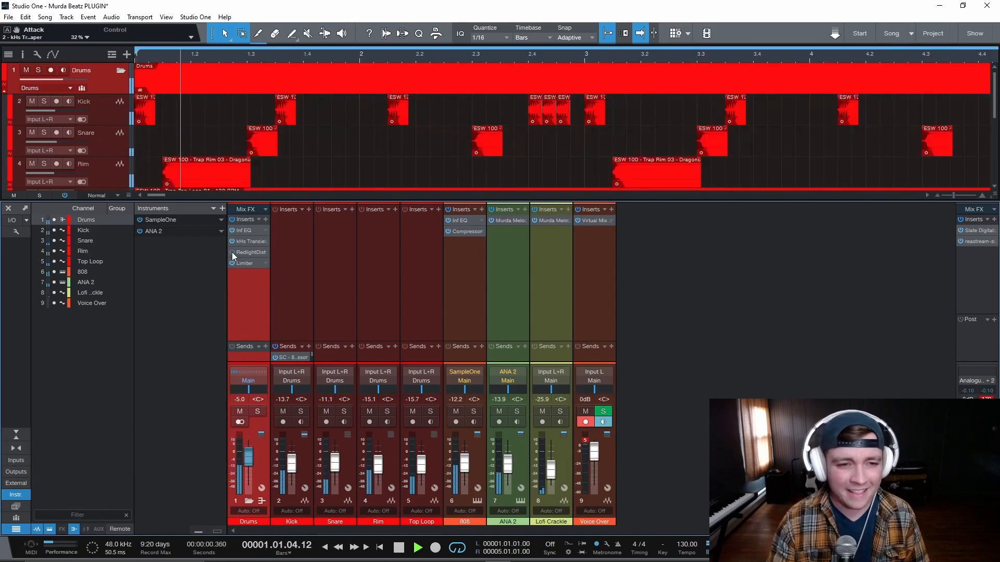
pyautogui.click(232, 252)
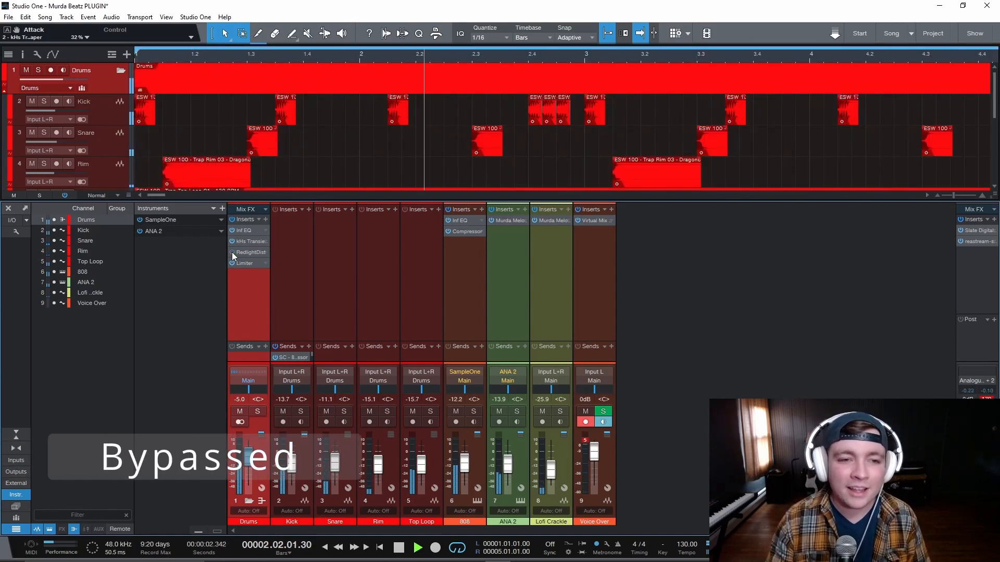
pyautogui.click(232, 252)
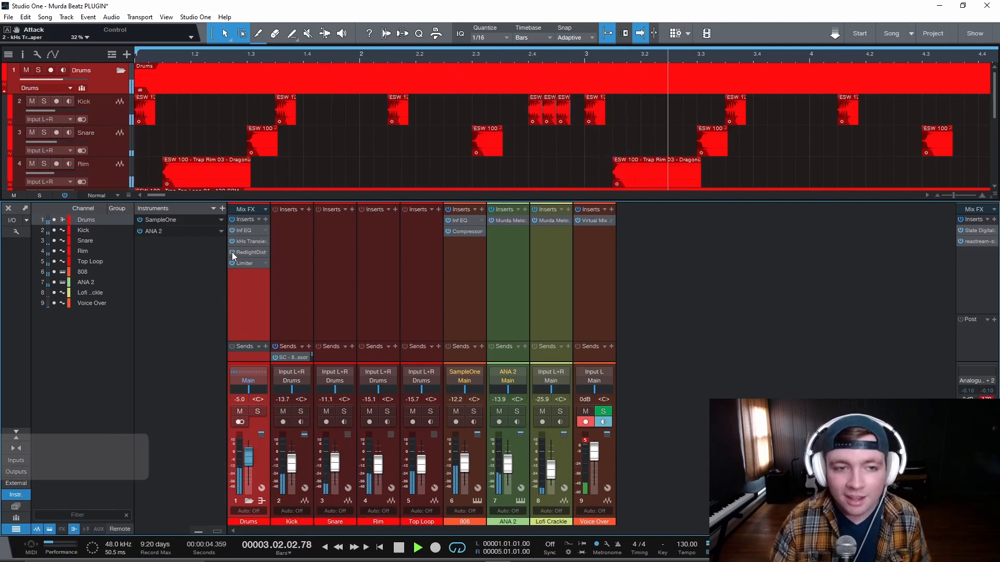
pyautogui.press('space')
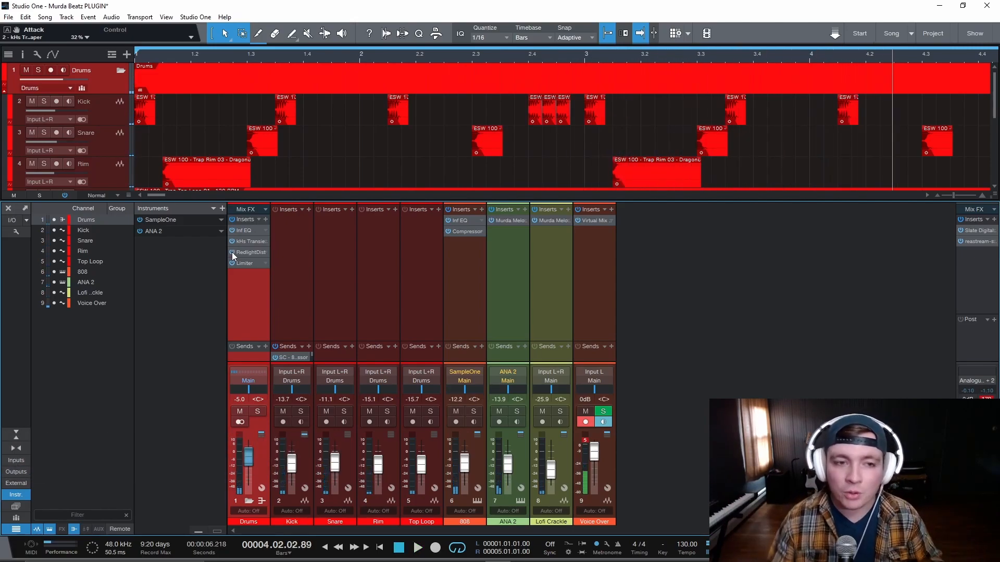
# - Open RedlightDist on the Drums bus and move its window clear of the mixer channels
pyautogui.click(252, 252)
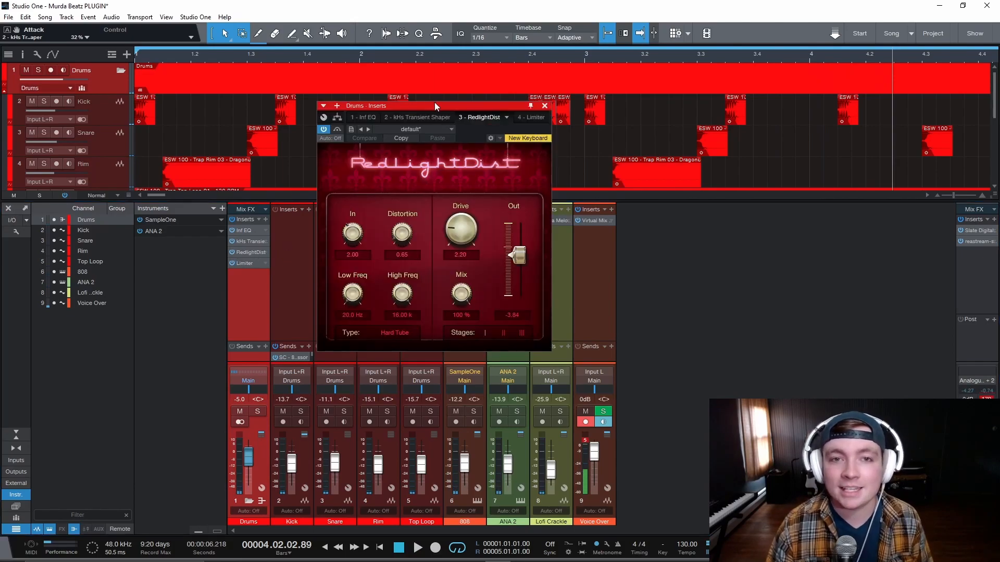
pyautogui.moveTo(435, 106); pyautogui.dragTo(690, 197)
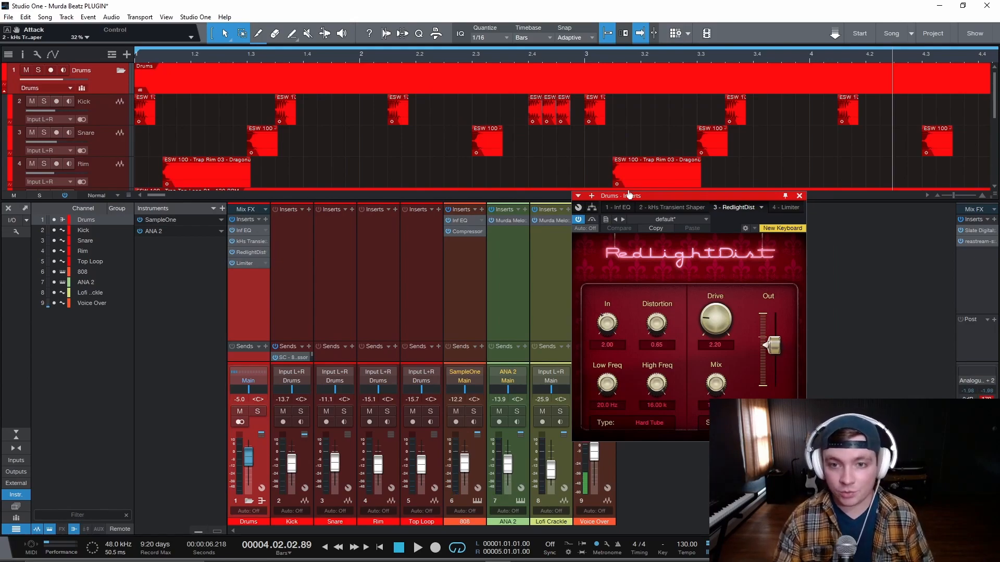
pyautogui.moveTo(723, 197); pyautogui.dragTo(719, 133)
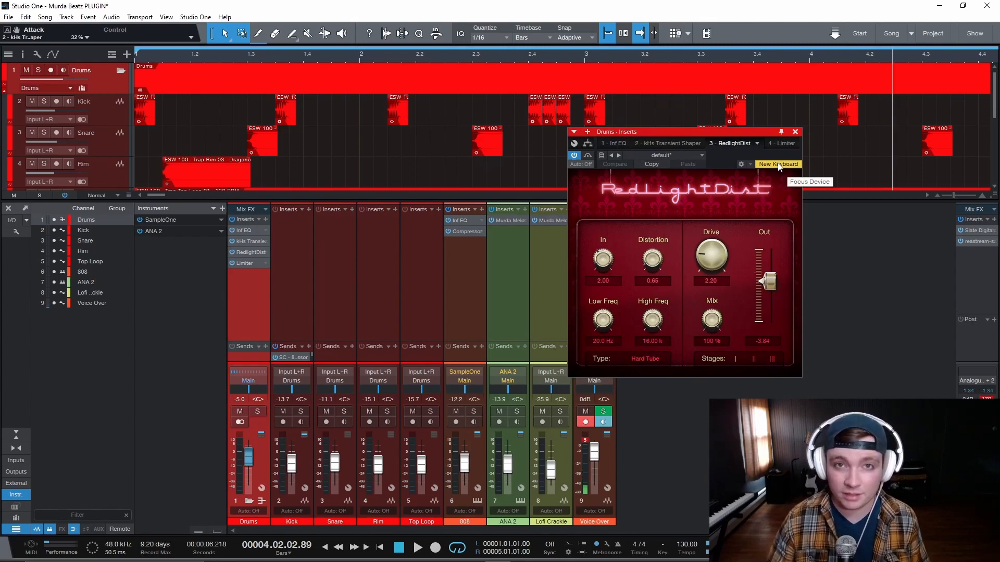
pyautogui.moveTo(659, 136); pyautogui.dragTo(717, 219)
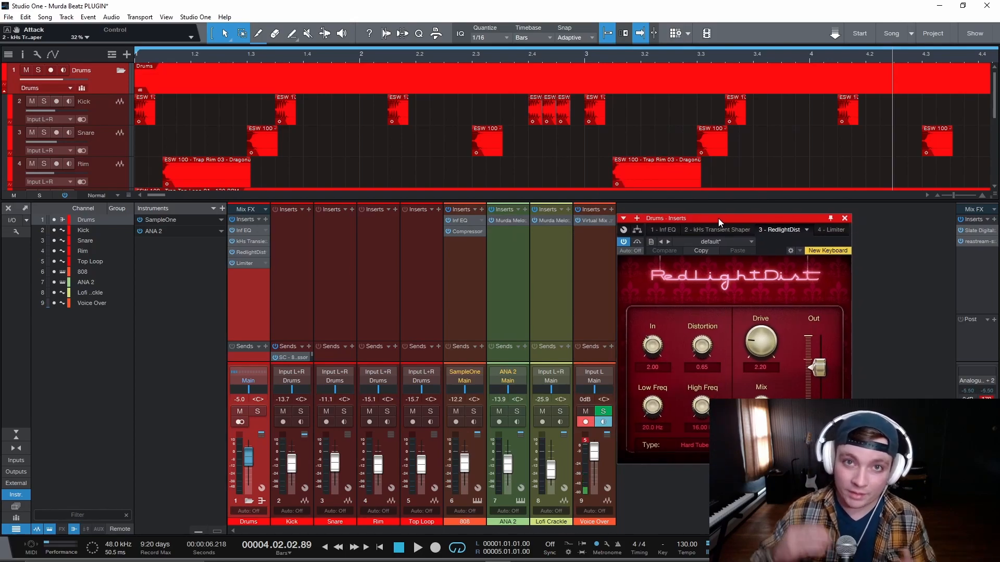
# - Solo the Drums folder track and play it from the start of the song
pyautogui.press(',')
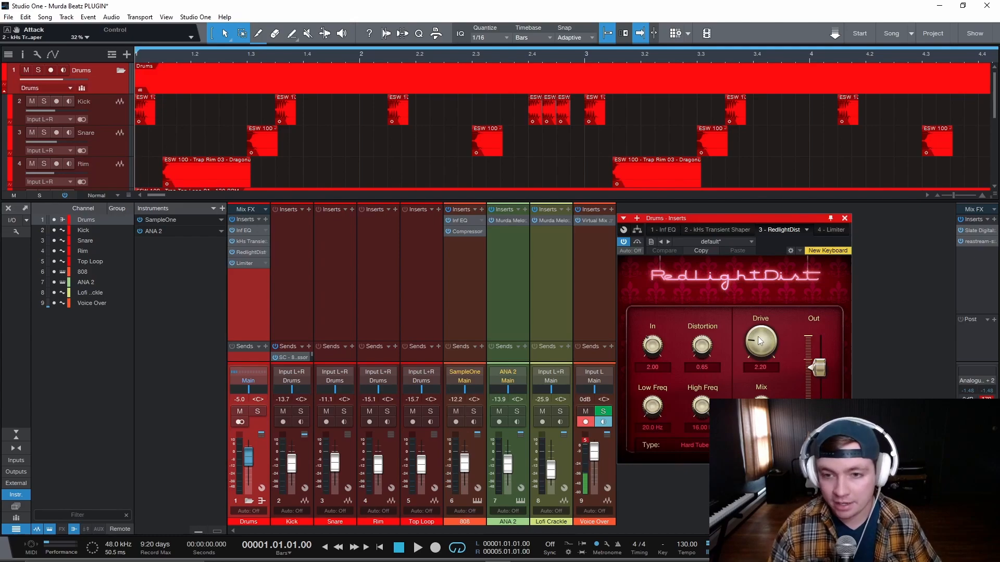
pyautogui.click(38, 70)
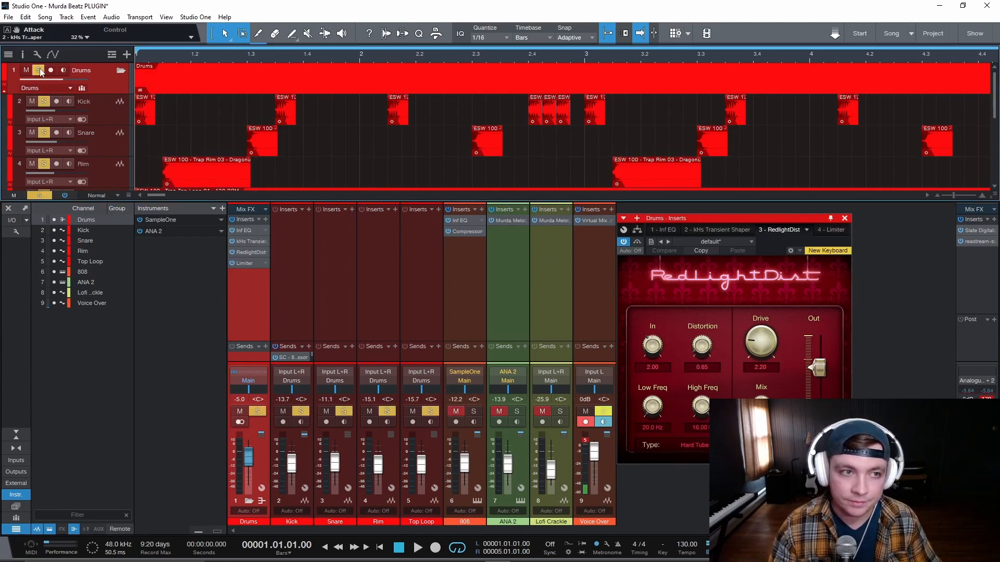
pyautogui.press('space')
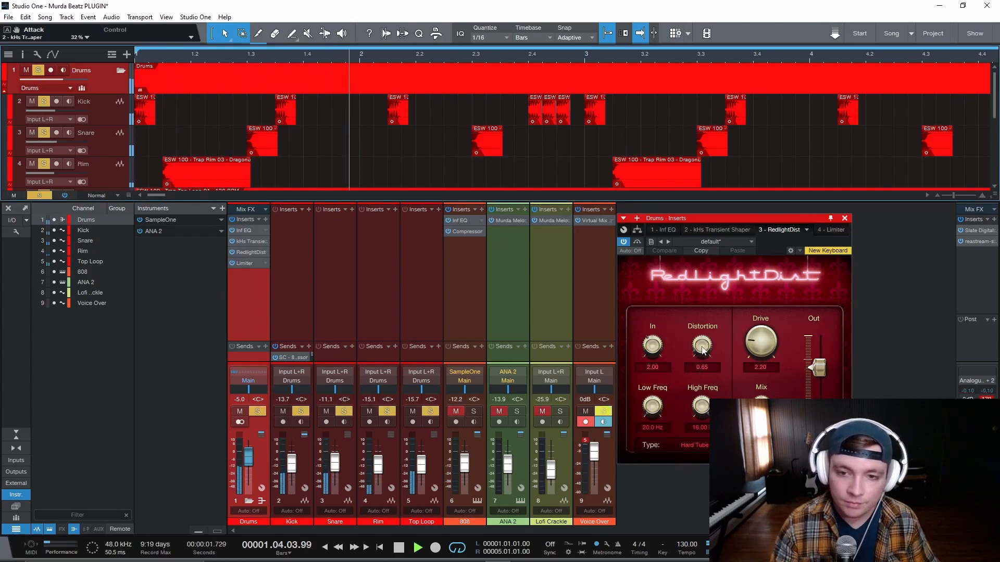
# - Try the RedlightDist Distortion at 7.00 during playback, stop, and set it back to 0.65
pyautogui.moveTo(702, 345); pyautogui.dragTo(714, 293)
pyautogui.press('space')
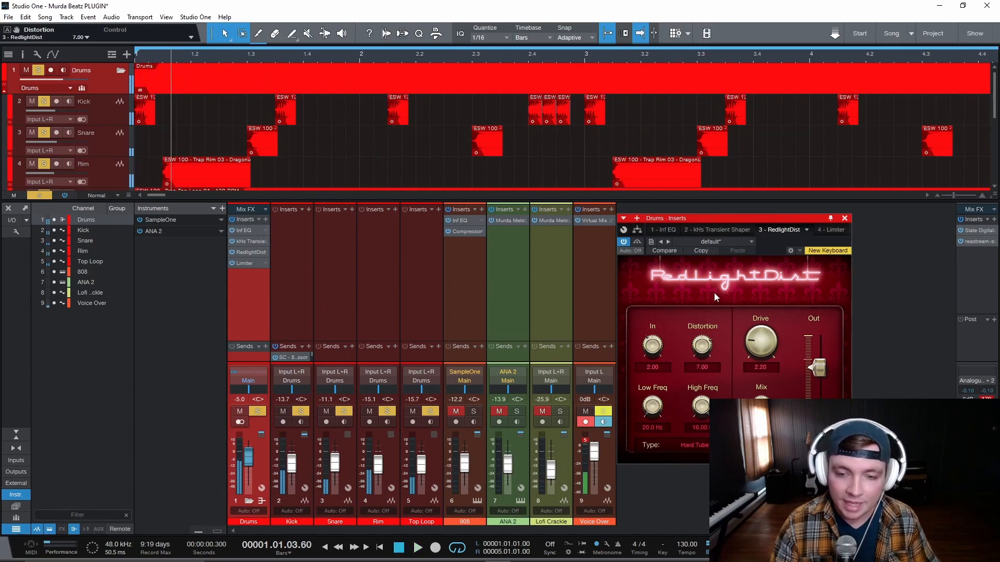
pyautogui.moveTo(705, 345); pyautogui.dragTo(712, 432)
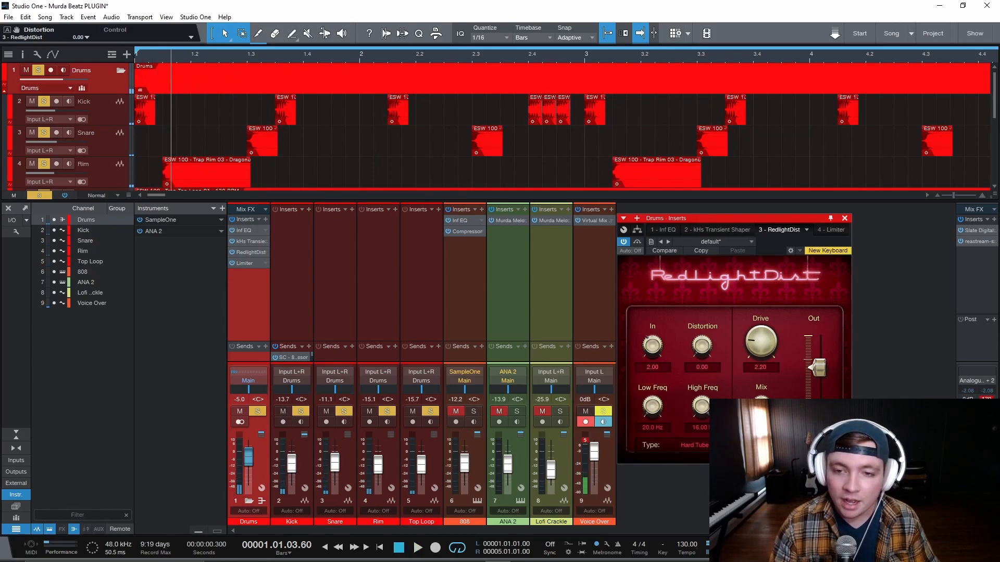
pyautogui.moveTo(708, 348); pyautogui.dragTo(705, 331)
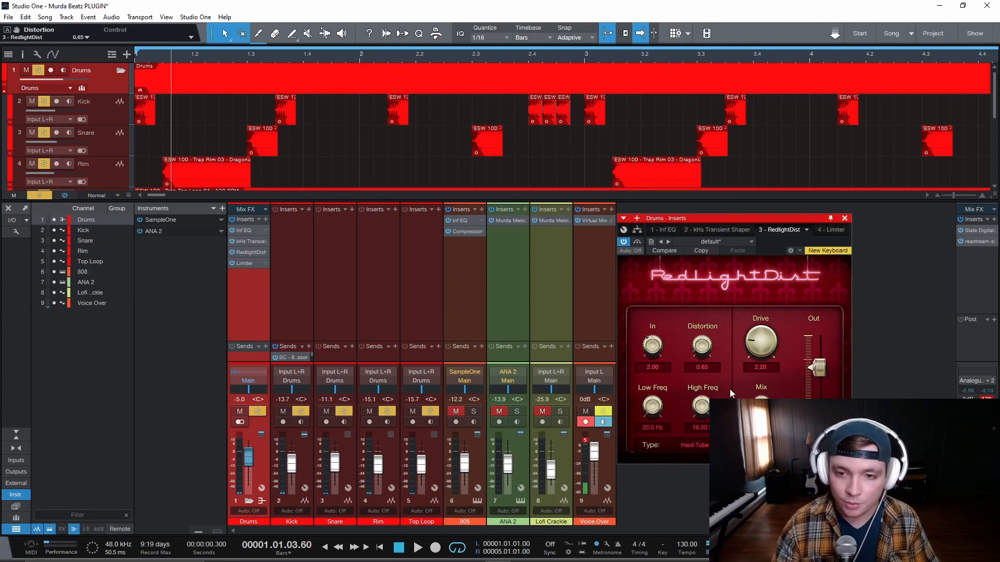
# - Play the soloed drums with RedlightDist on and bypassed, reactivate it, close its window, and return to the song start
pyautogui.press('space')
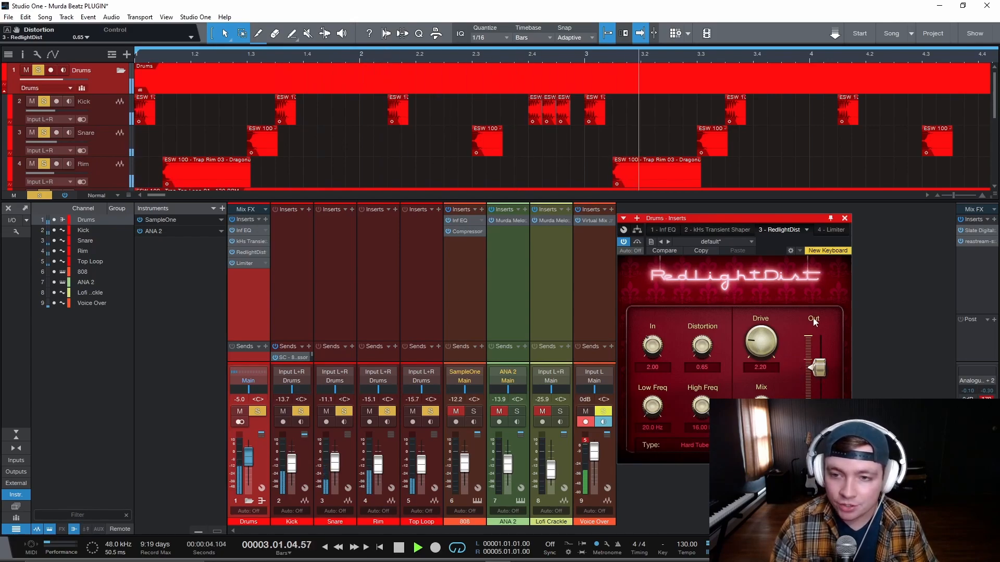
pyautogui.click(624, 242)
pyautogui.press('space')
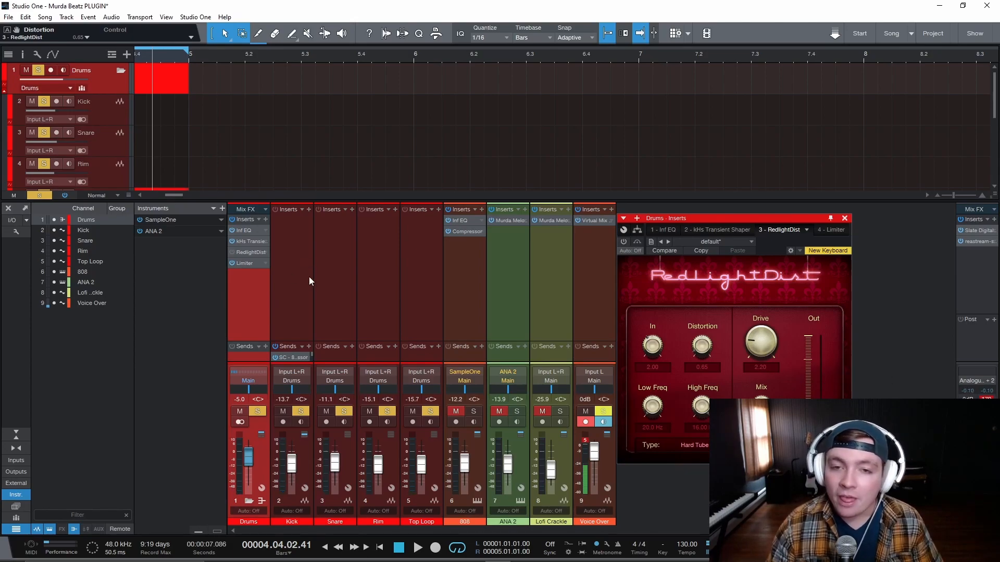
pyautogui.click(232, 252)
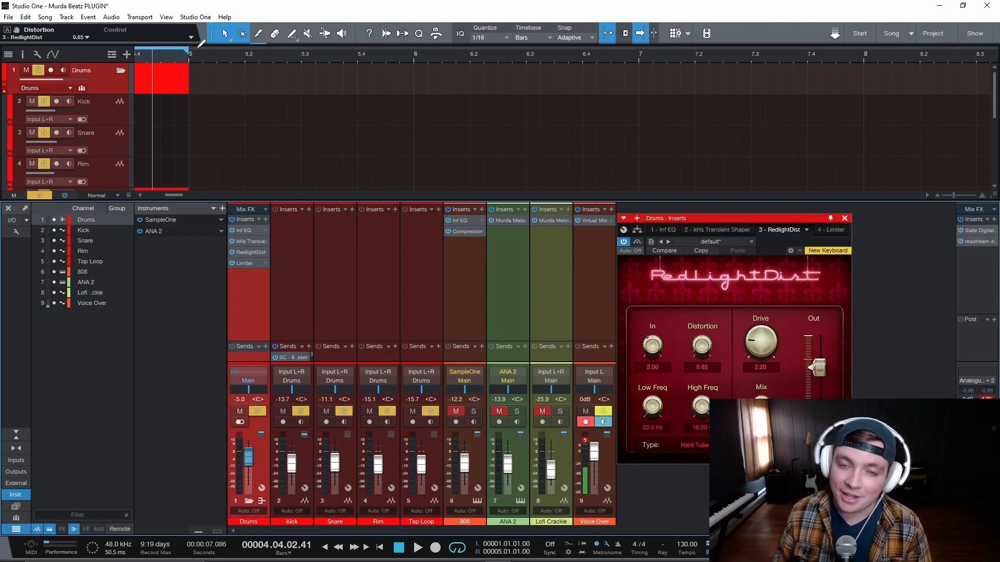
pyautogui.click(844, 218)
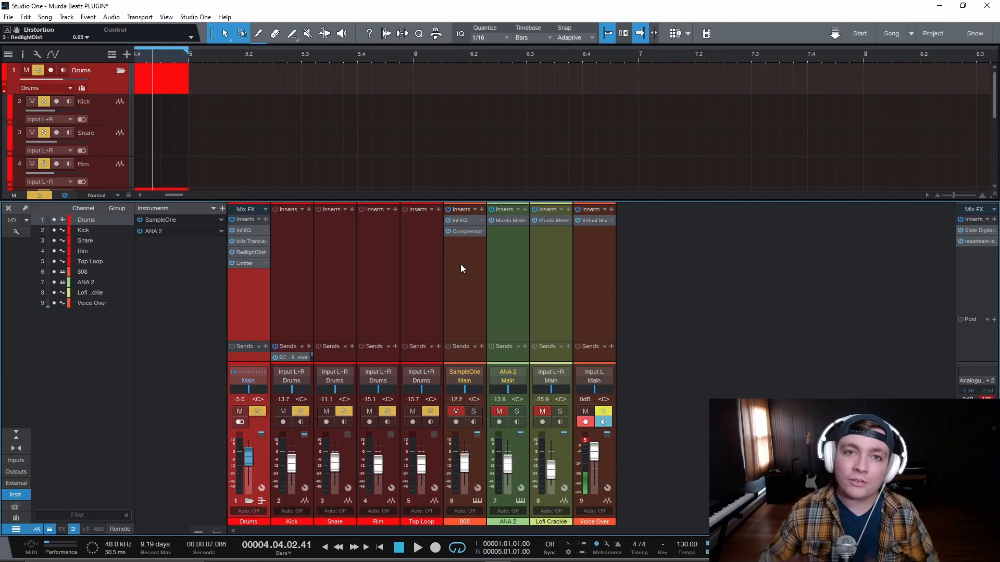
pyautogui.press('Home')
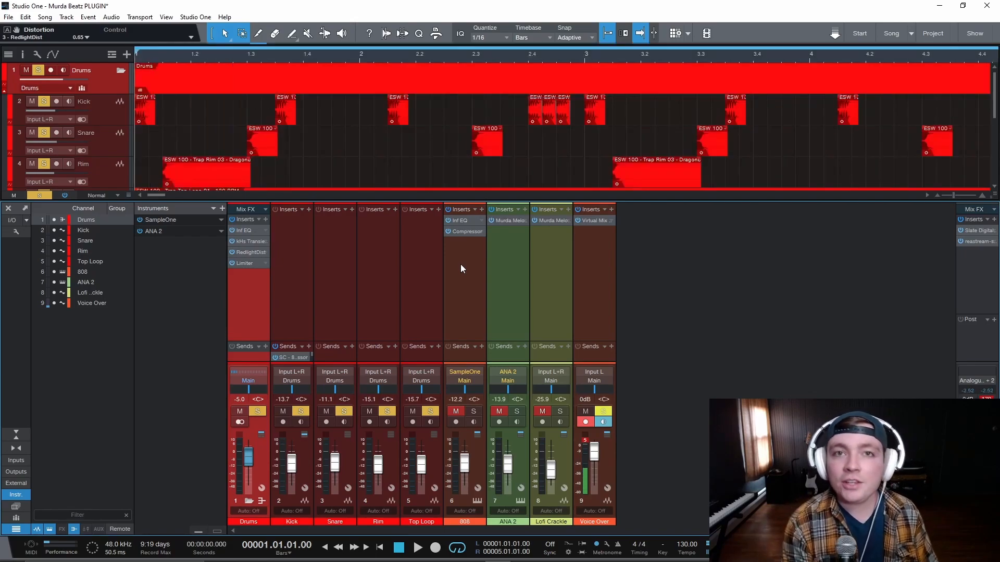